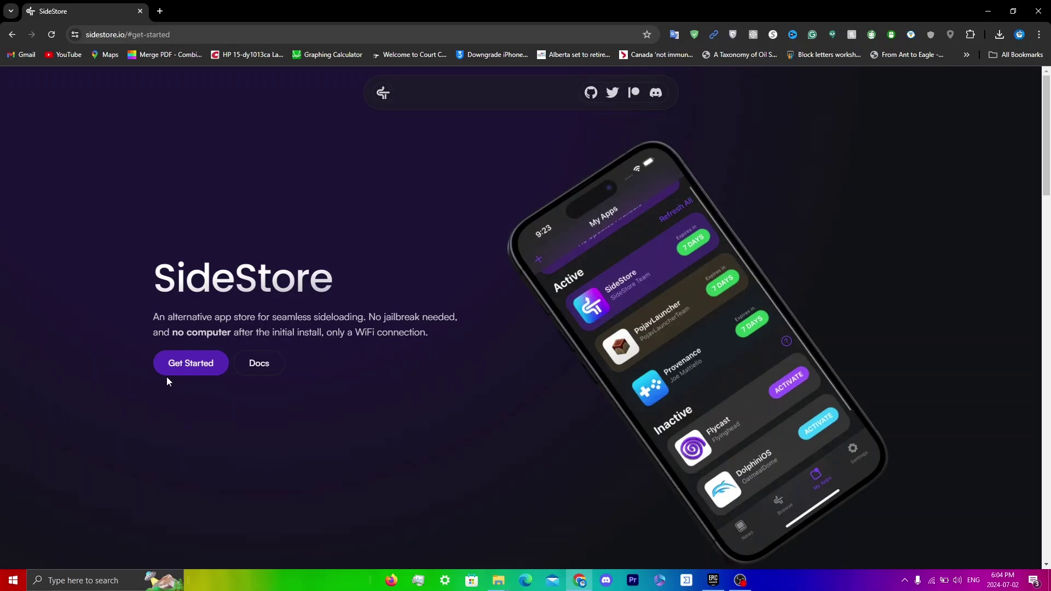
Step: Download the AltServer, SideStore.ipa, JitterbugPair, iCloud and iTunes files from the Get started section
{"action": "left_click", "coordinate": [183, 369]}
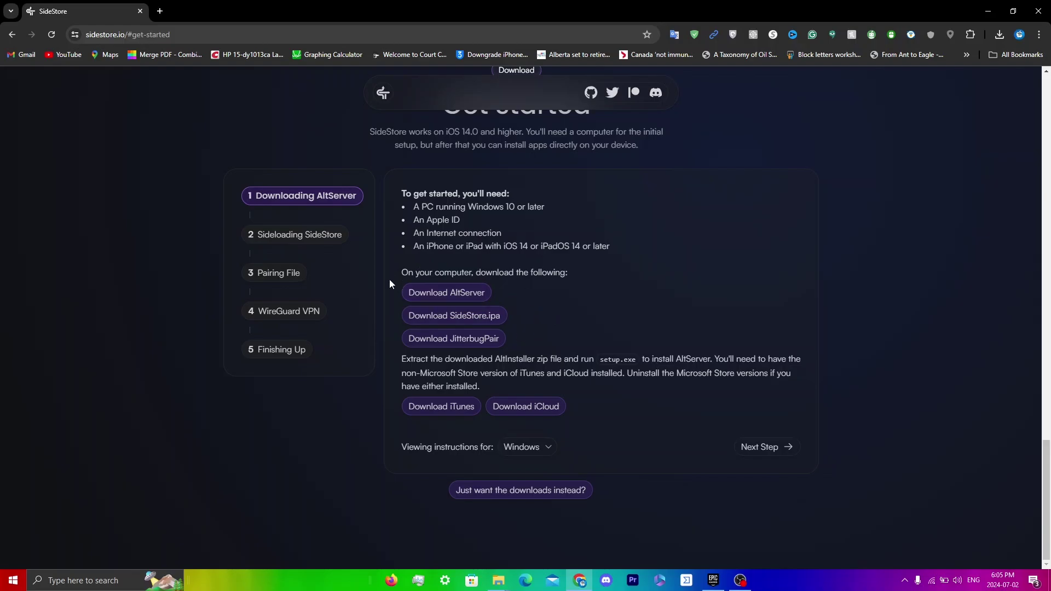
{"action": "left_click", "coordinate": [456, 296]}
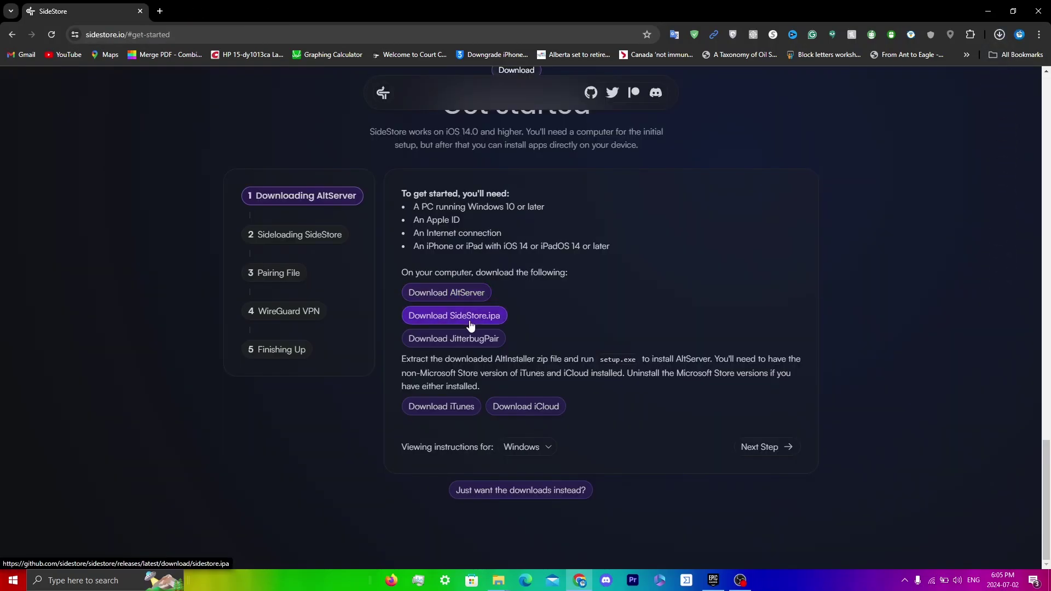
{"action": "left_click", "coordinate": [454, 316]}
{"action": "left_click", "coordinate": [466, 339]}
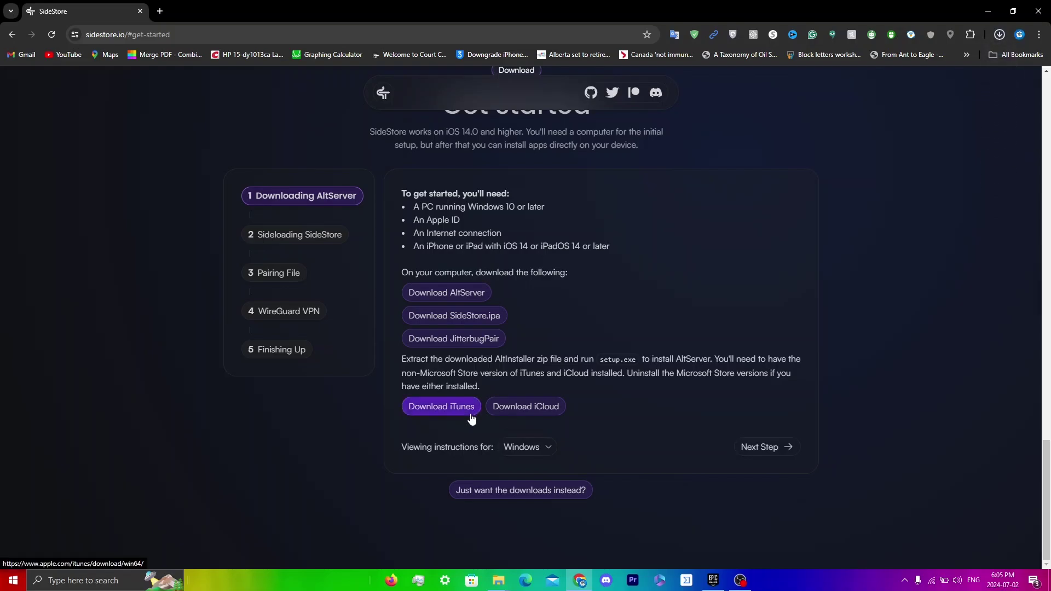
{"action": "left_click", "coordinate": [805, 236]}
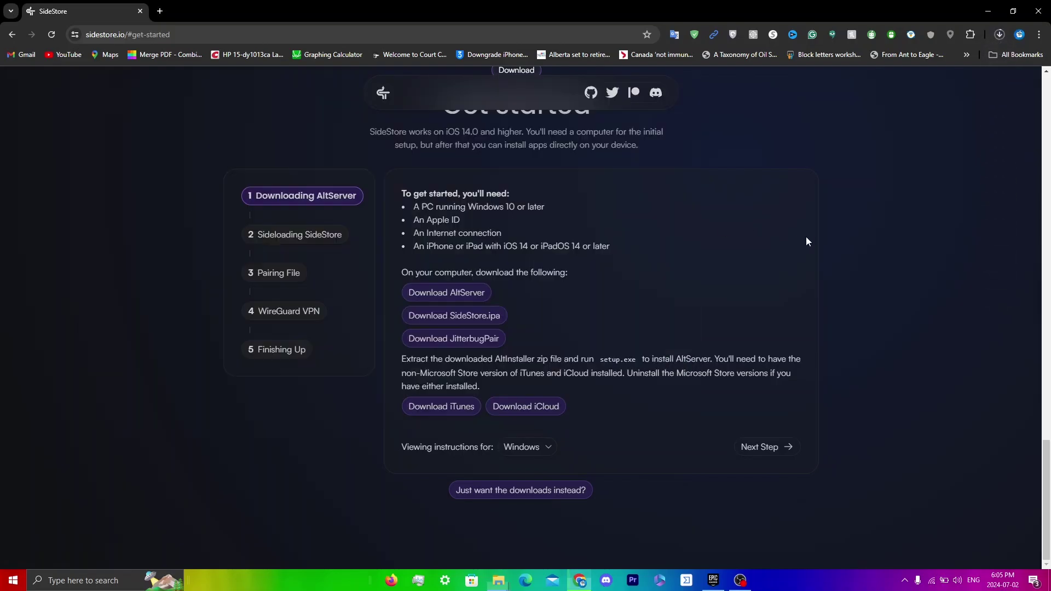
{"action": "left_click", "coordinate": [543, 411]}
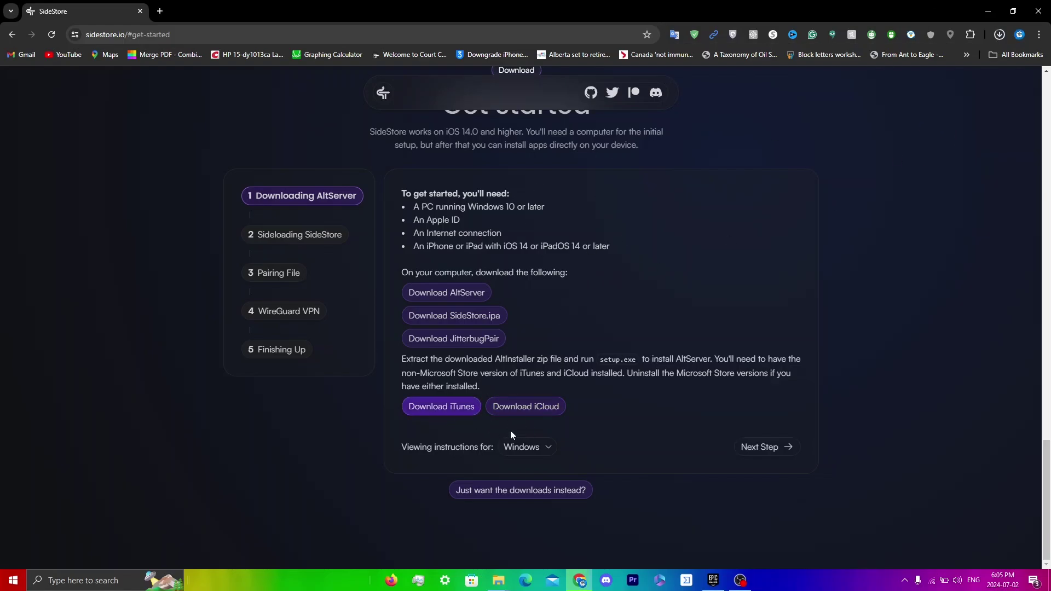
{"action": "left_click", "coordinate": [469, 416]}
Step: Run iTunes64Setup (4).exe from the downloads and install iTunes through to the Congratulations page
{"action": "left_click", "coordinate": [562, 415]}
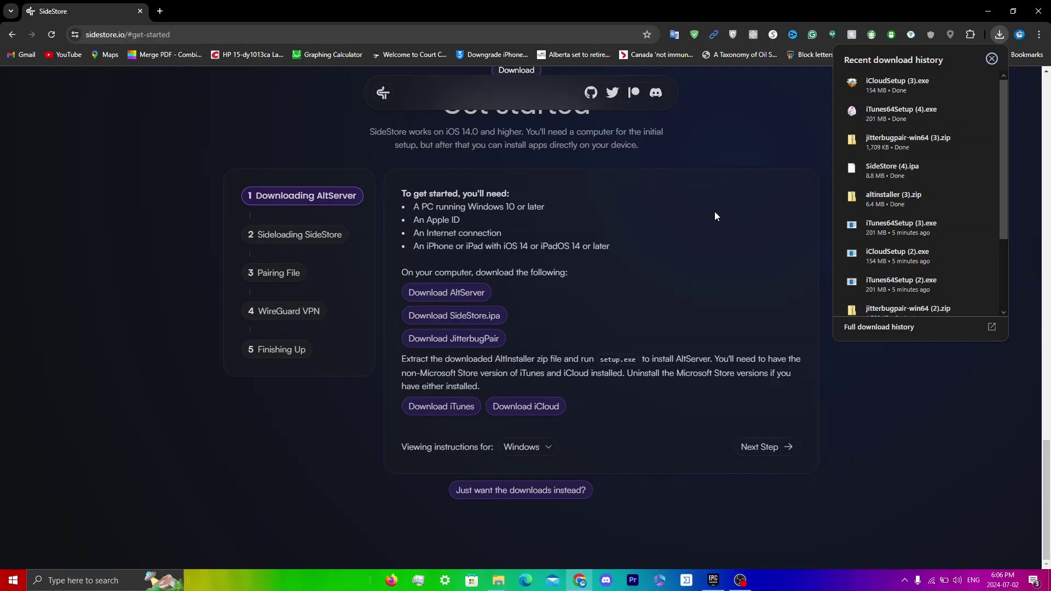
{"action": "left_click", "coordinate": [902, 119]}
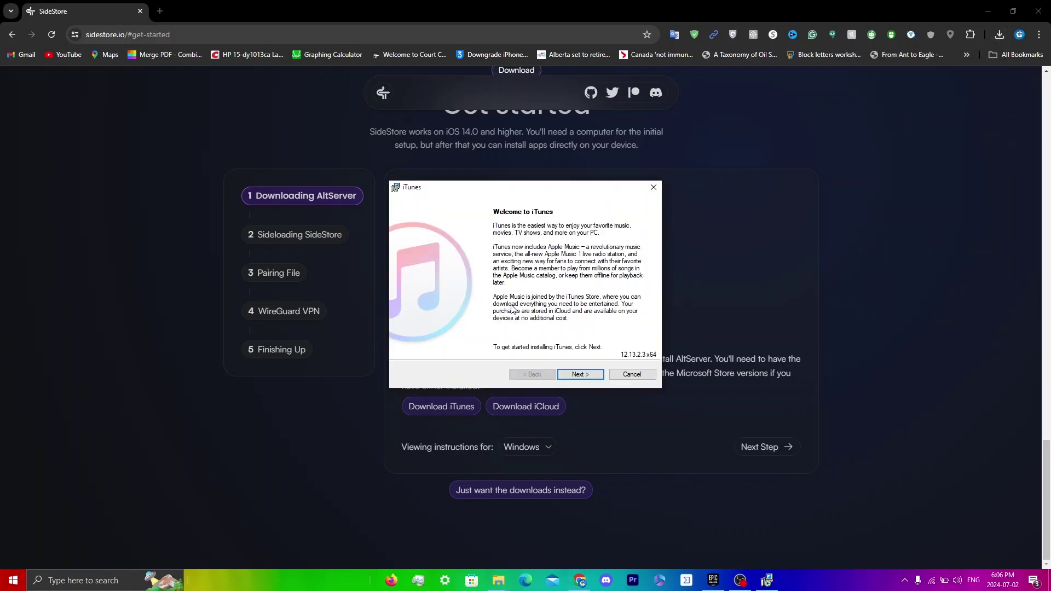
{"action": "left_click", "coordinate": [583, 375]}
{"action": "left_click", "coordinate": [568, 372]}
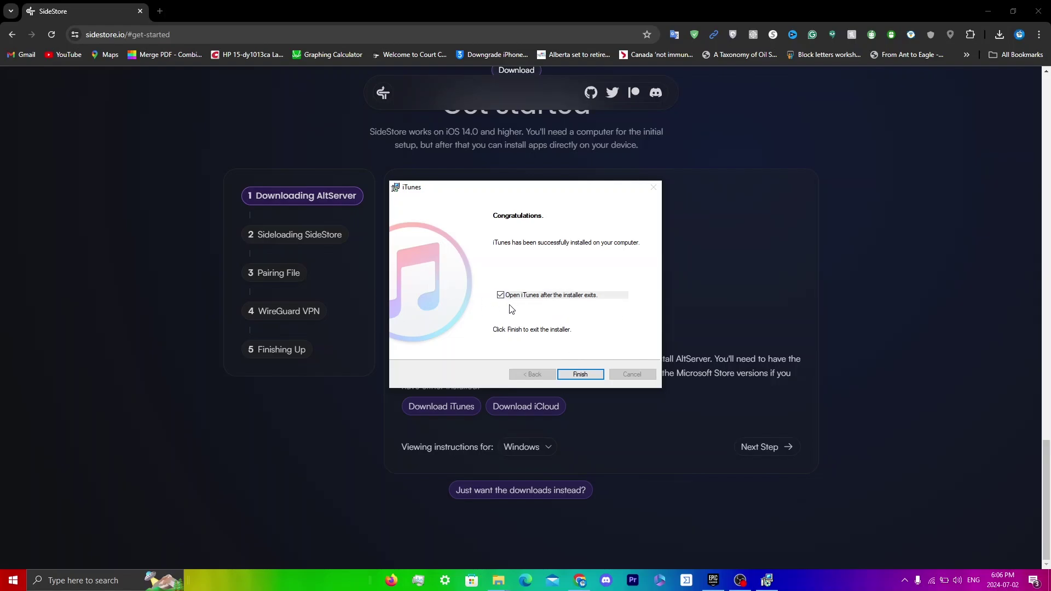
Step: Launch iTunes, skip the Store sign-in, check the connected iPhone's summary page, and close iTunes
{"action": "left_click", "coordinate": [592, 378]}
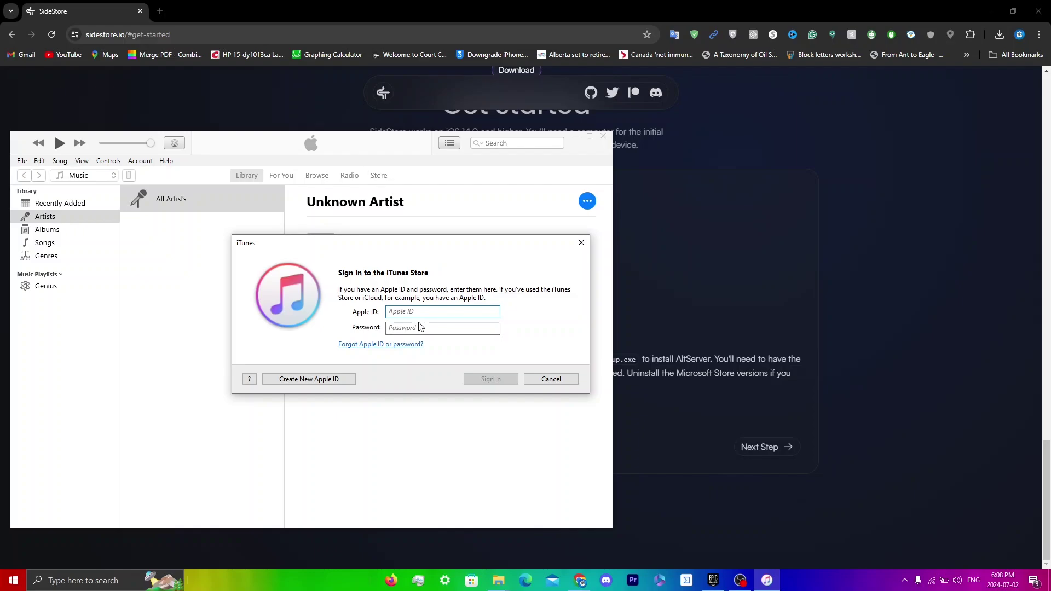
{"action": "key", "text": "Escape"}
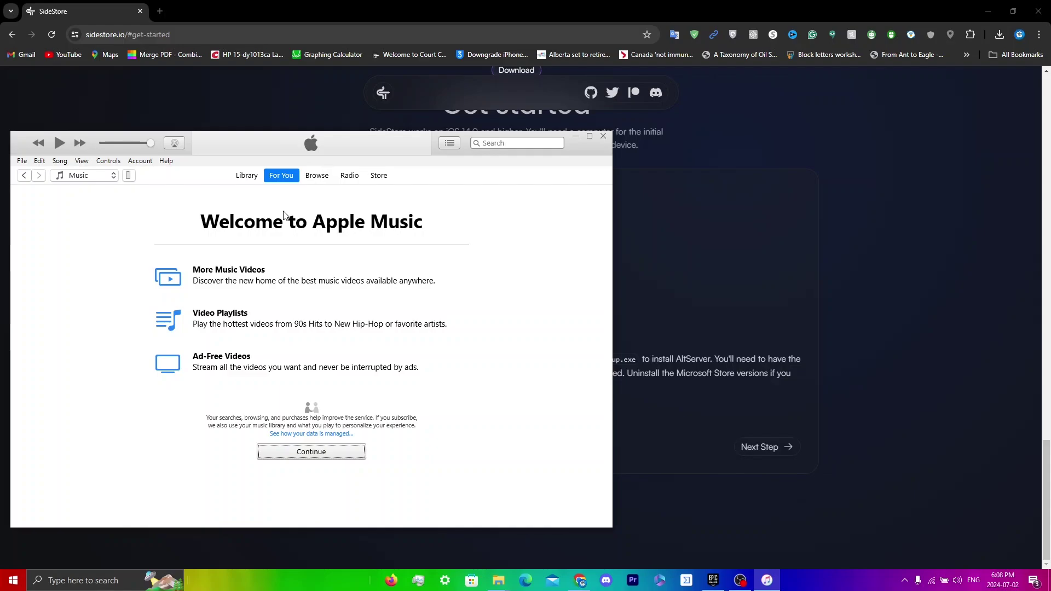
{"action": "left_click", "coordinate": [129, 179]}
{"action": "scroll", "coordinate": [376, 245], "scroll_direction": "down", "scroll_amount": 5}
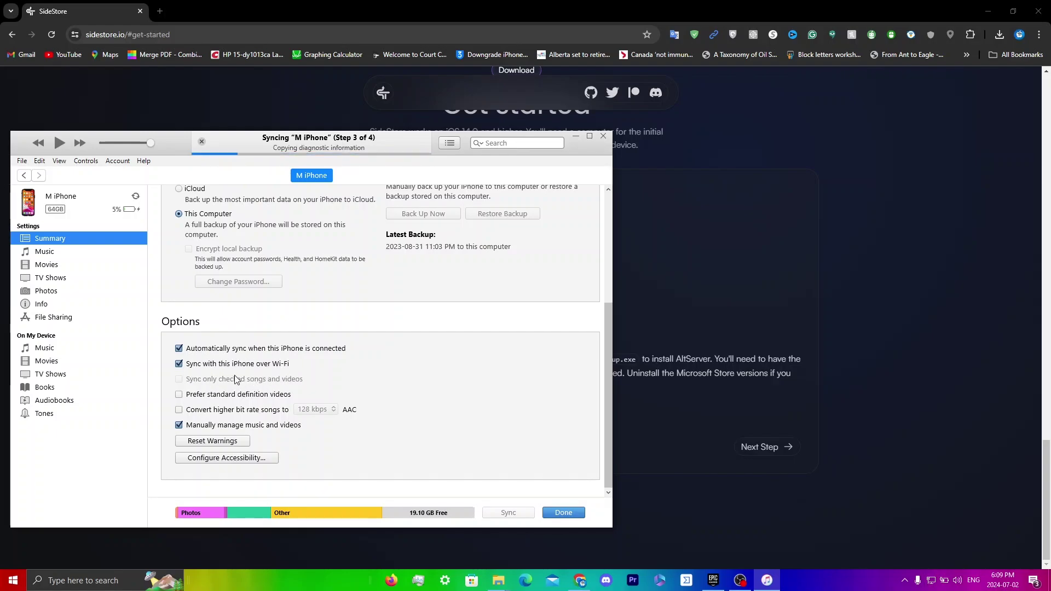
{"action": "left_click", "coordinate": [967, 64]}
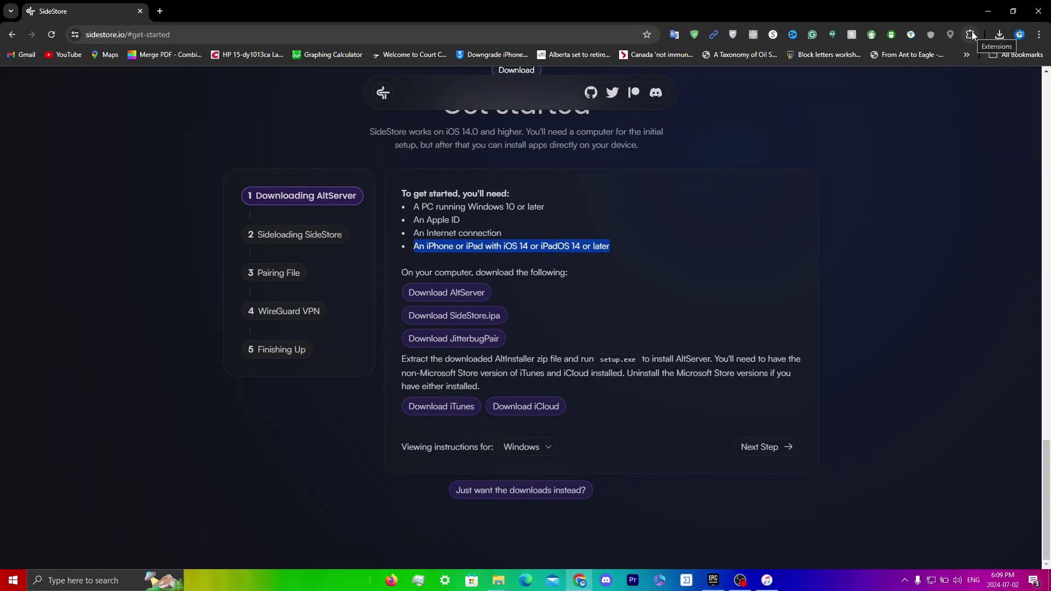
Step: Run iCloudSetup (3).exe from Chrome's downloads to bring up the iCloud sign-in window
{"action": "left_click", "coordinate": [1000, 35]}
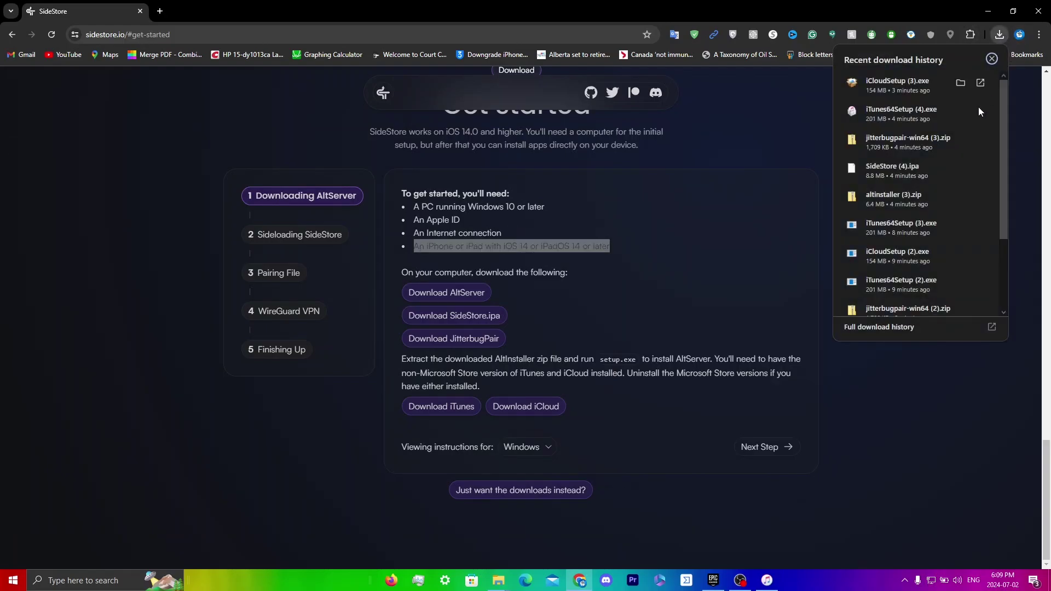
{"action": "left_click", "coordinate": [902, 85]}
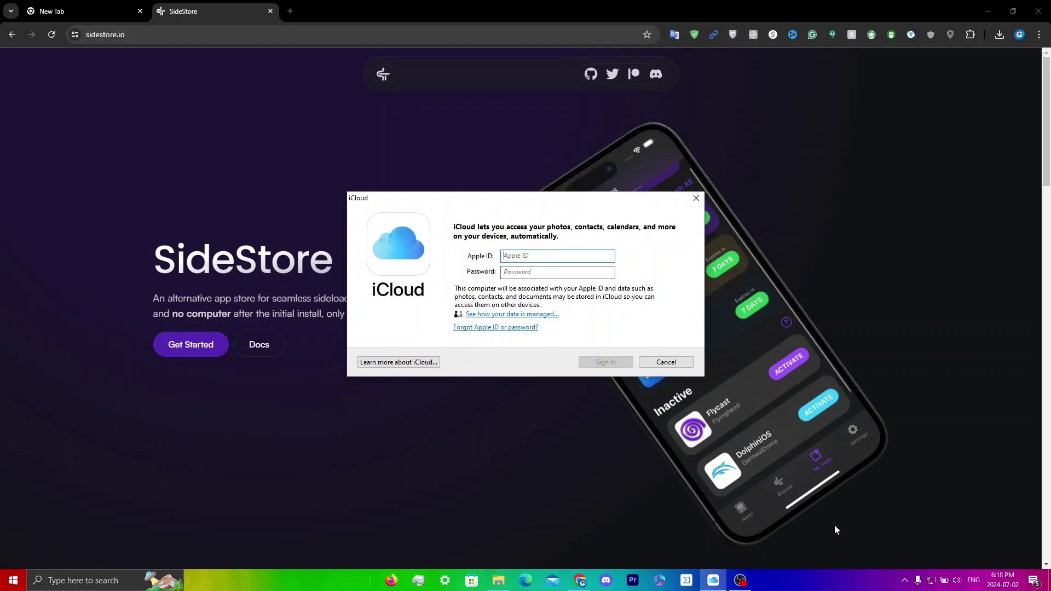
Step: Reopen the iCloud window from the system tray to confirm it is signed in with 5.00 GB storage
{"action": "left_click", "coordinate": [904, 582]}
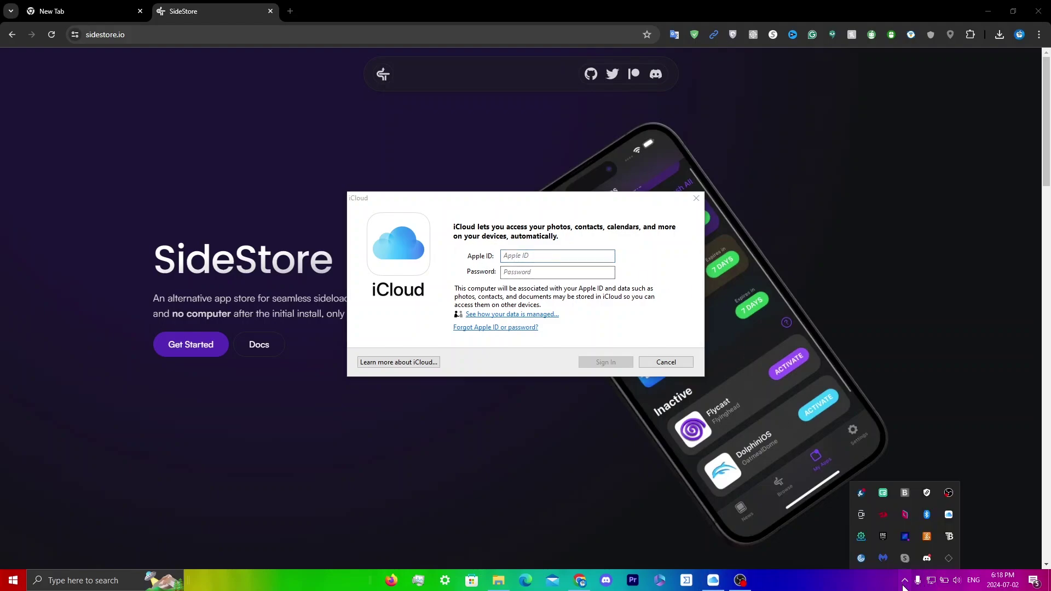
{"action": "left_click", "coordinate": [949, 516]}
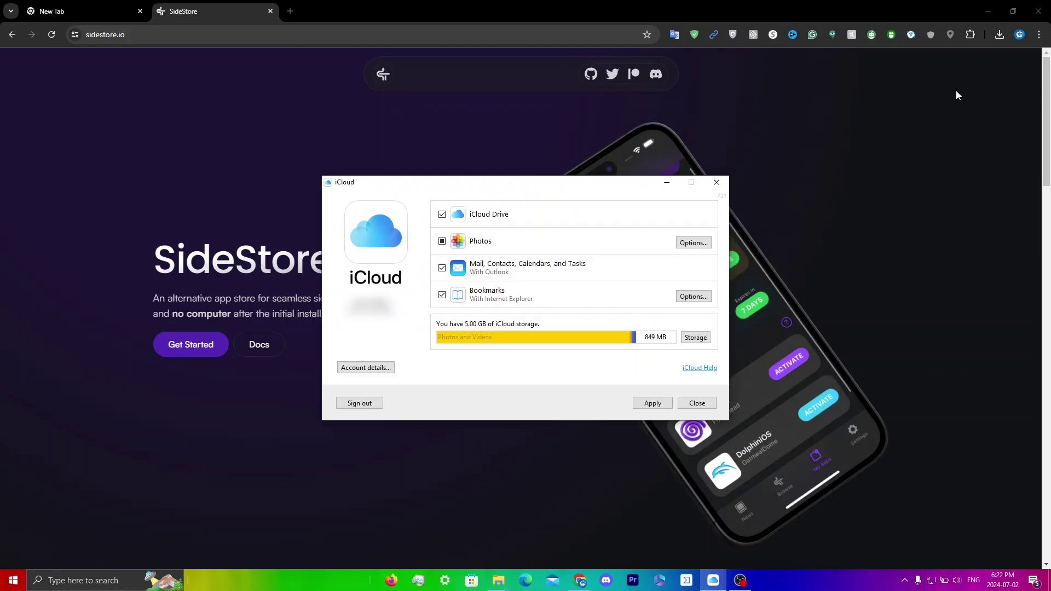
{"action": "left_click", "coordinate": [999, 38]}
Step: Extract altinstaller (2).zip into an altinstaller (2) folder and run its setup.exe
{"action": "scroll", "coordinate": [919, 180], "scroll_direction": "down", "scroll_amount": 3}
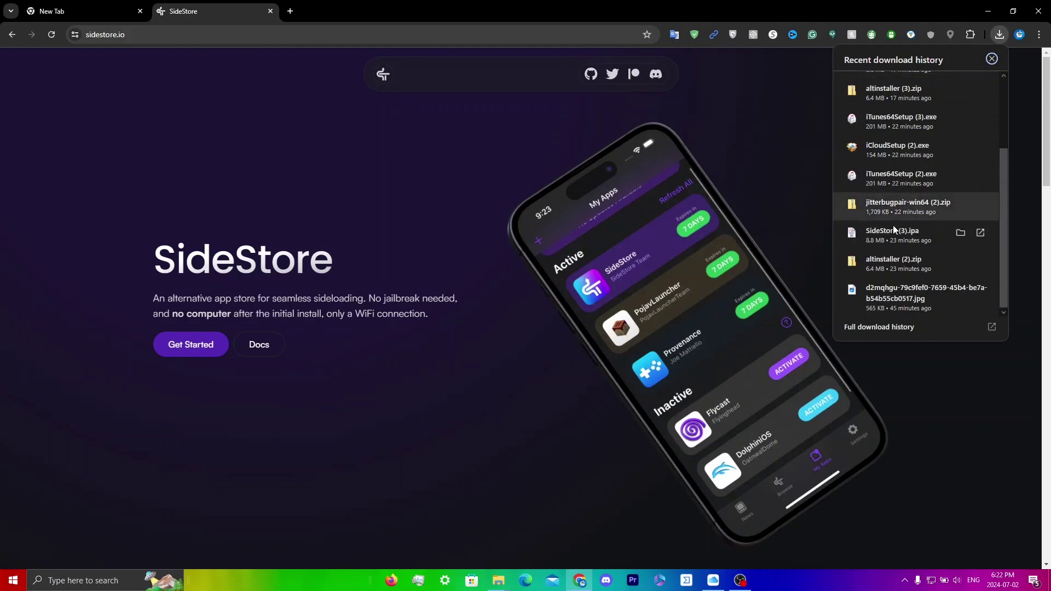
{"action": "left_click", "coordinate": [898, 261]}
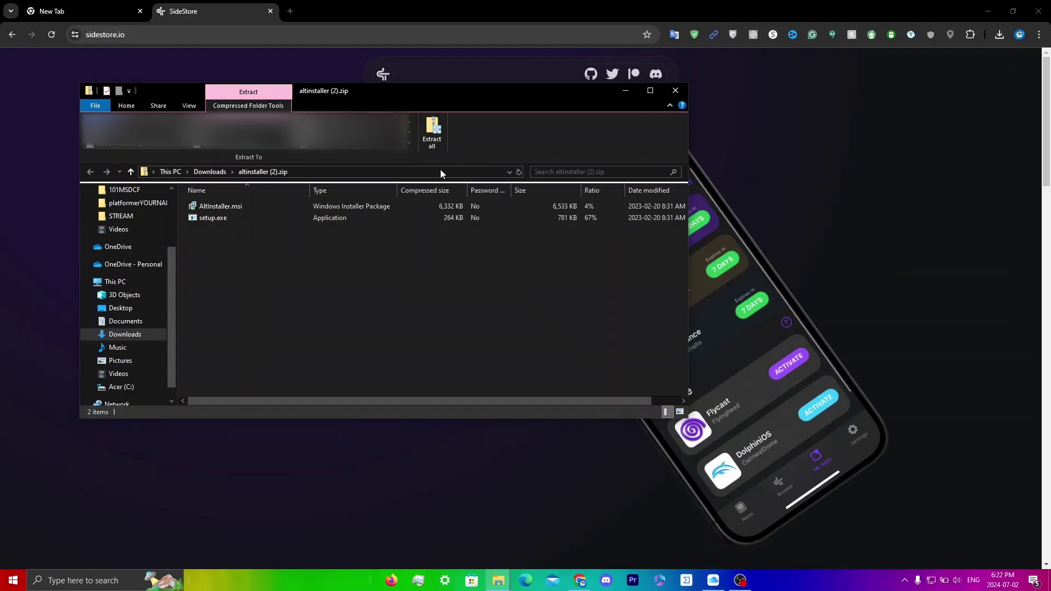
{"action": "left_click", "coordinate": [432, 131]}
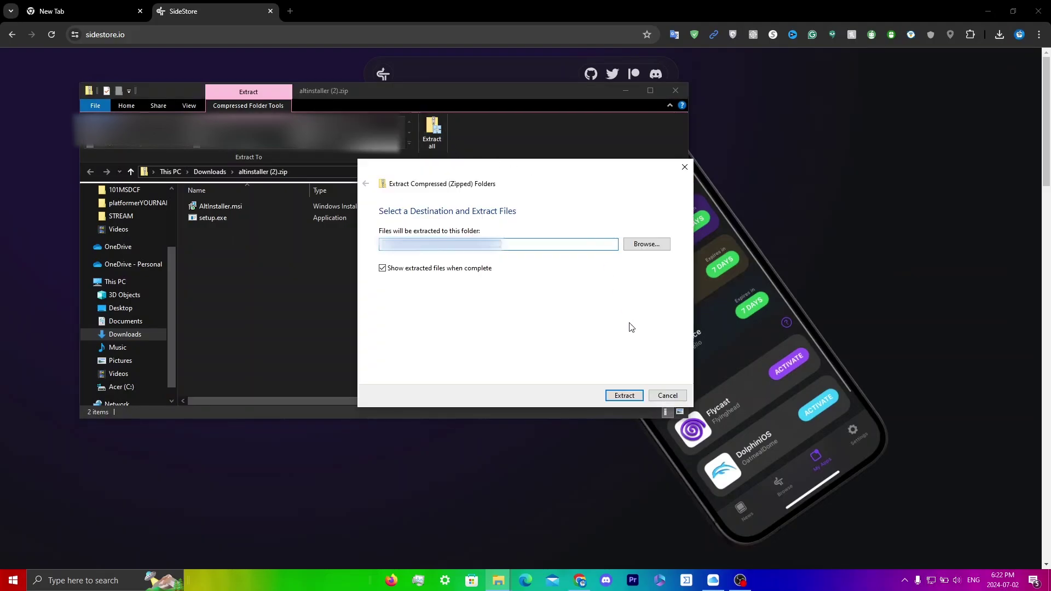
{"action": "left_click", "coordinate": [625, 395]}
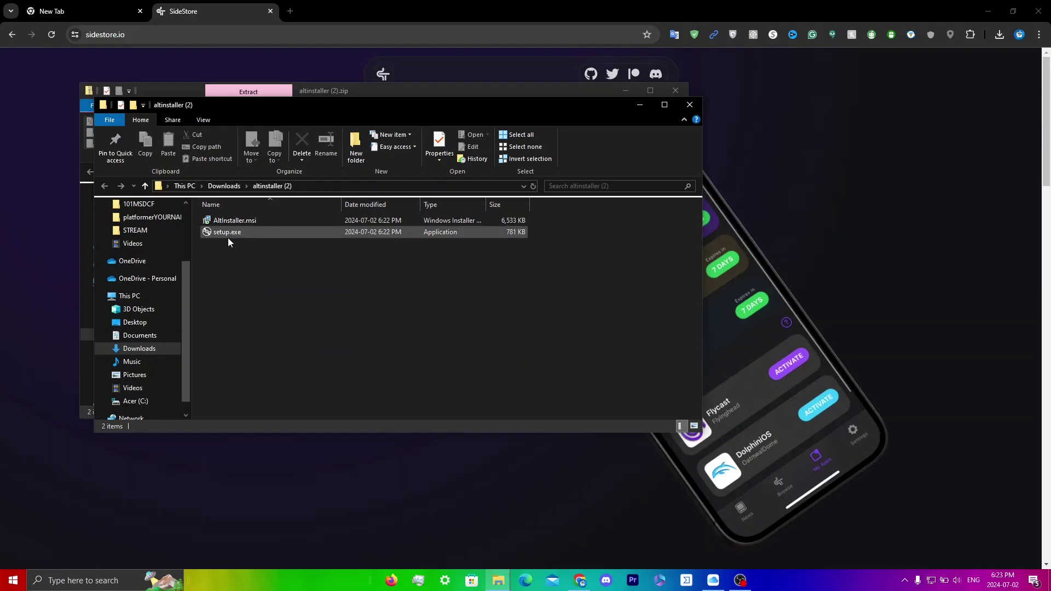
{"action": "double_click", "coordinate": [244, 235]}
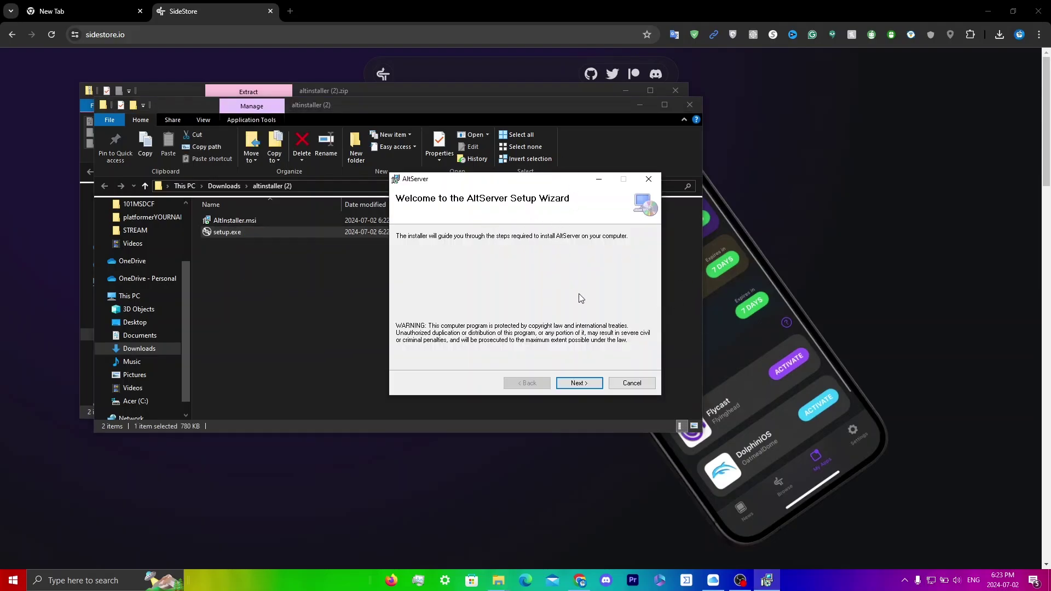
Step: Install AltServer into the default folder and close the finished setup wizard
{"action": "left_click", "coordinate": [570, 386]}
{"action": "left_click", "coordinate": [570, 385]}
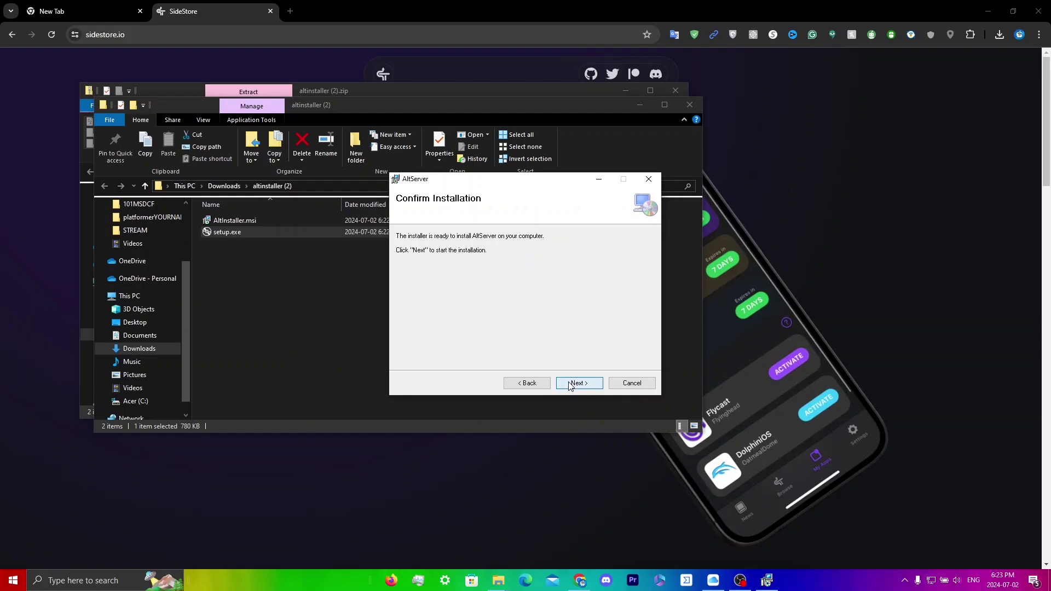
{"action": "left_click", "coordinate": [570, 385]}
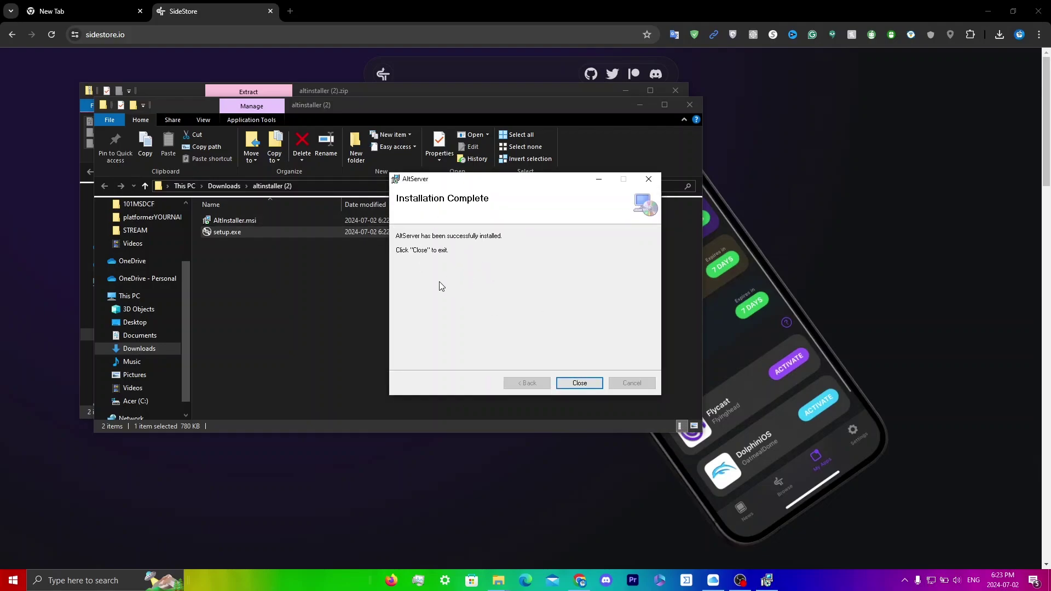
{"action": "left_click", "coordinate": [576, 384]}
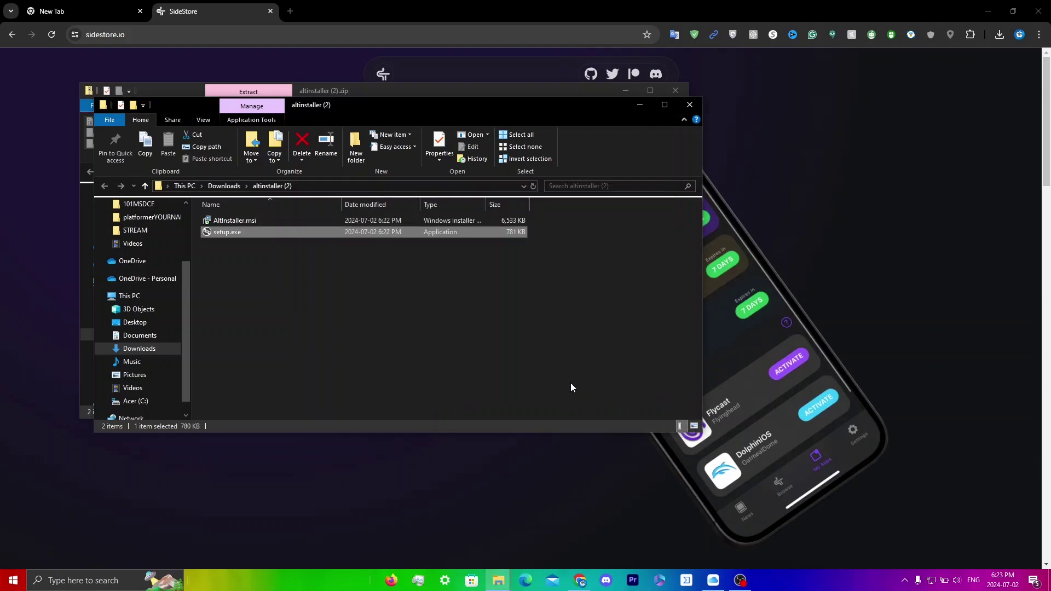
{"action": "left_click", "coordinate": [44, 581]}
Step: Launch AltServer and choose Sideload .ipa for the connected iPhone from its tray menu
{"action": "type", "text": "al"}
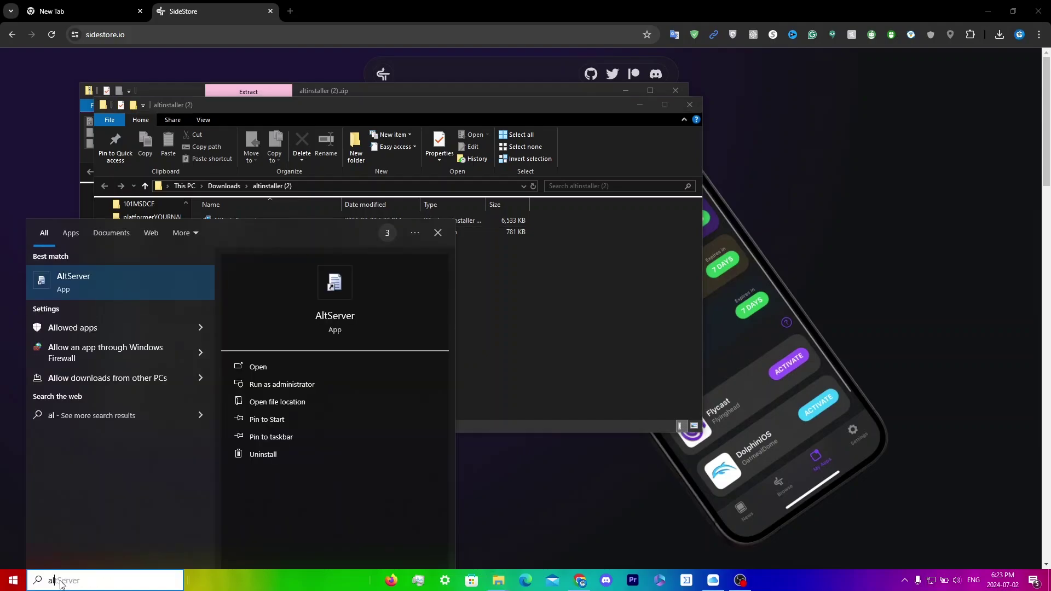
{"action": "type", "text": "t"}
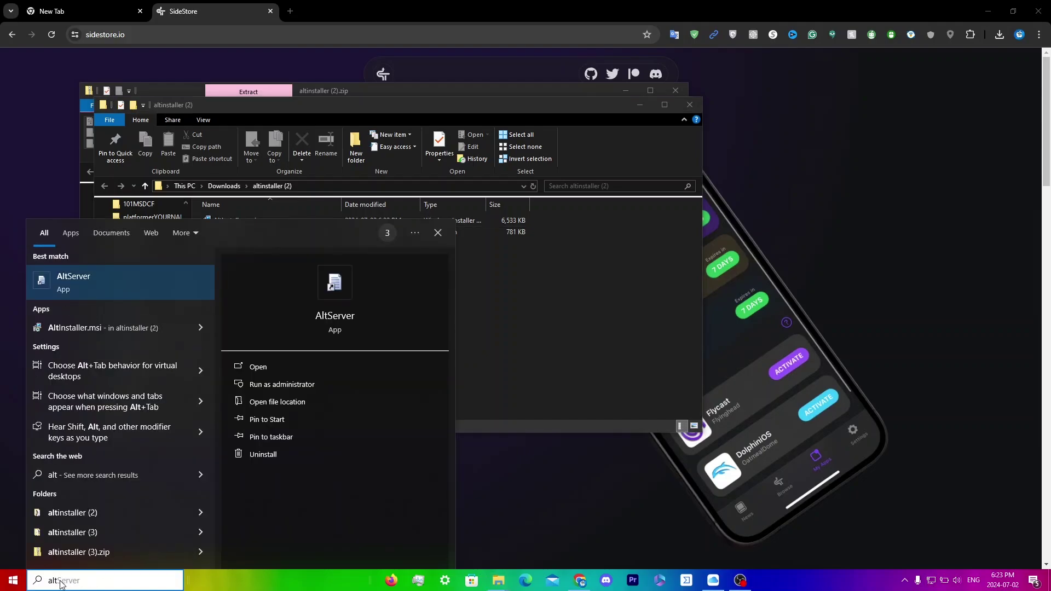
{"action": "left_click", "coordinate": [80, 279]}
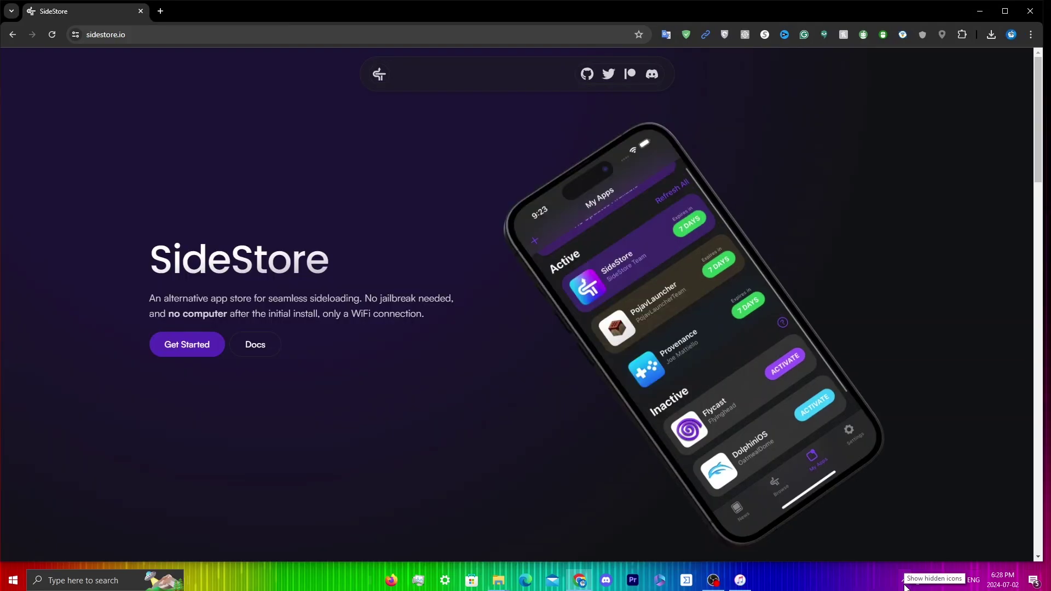
{"action": "left_click", "coordinate": [904, 582]}
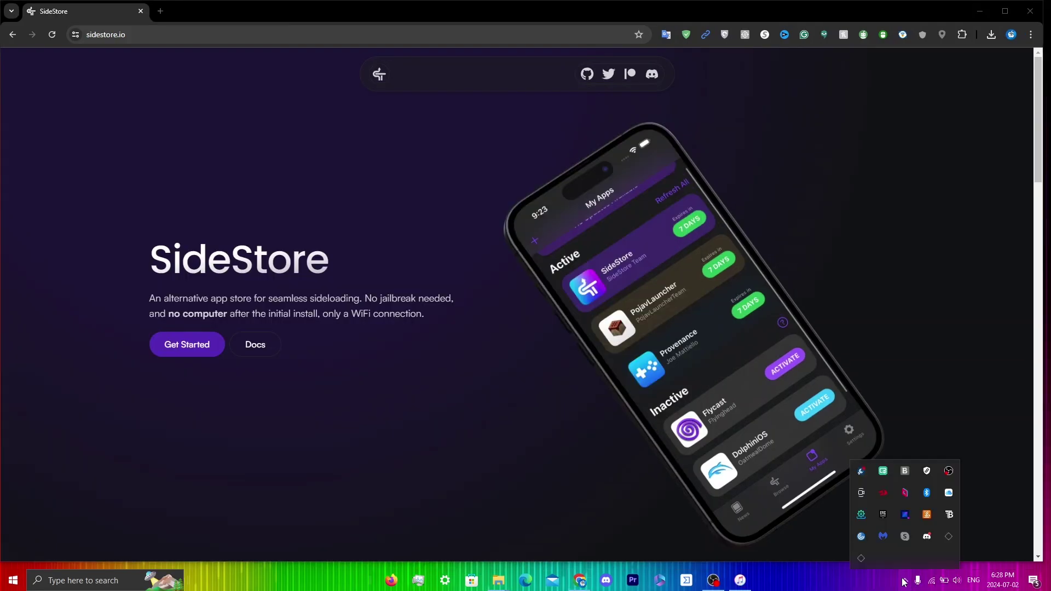
{"action": "right_click", "coordinate": [859, 559]}
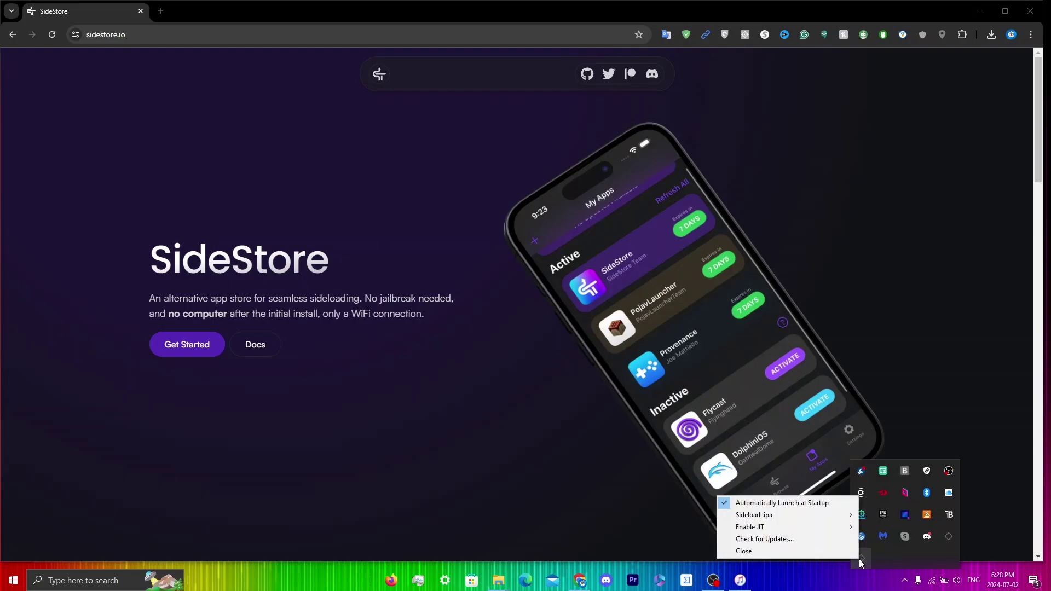
{"action": "mouse_move", "coordinate": [819, 518]}
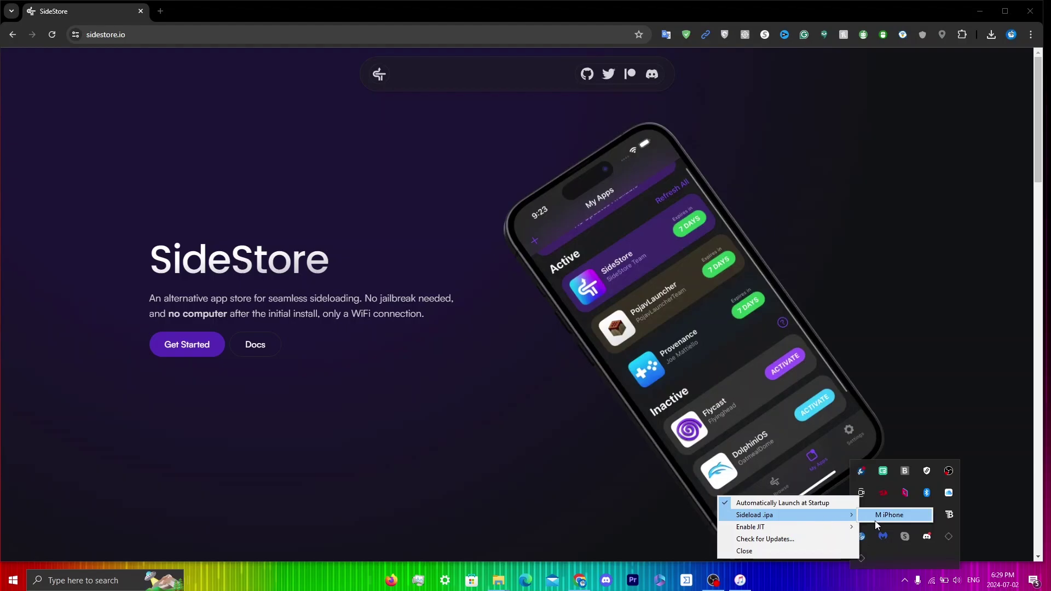
{"action": "left_click", "coordinate": [877, 518]}
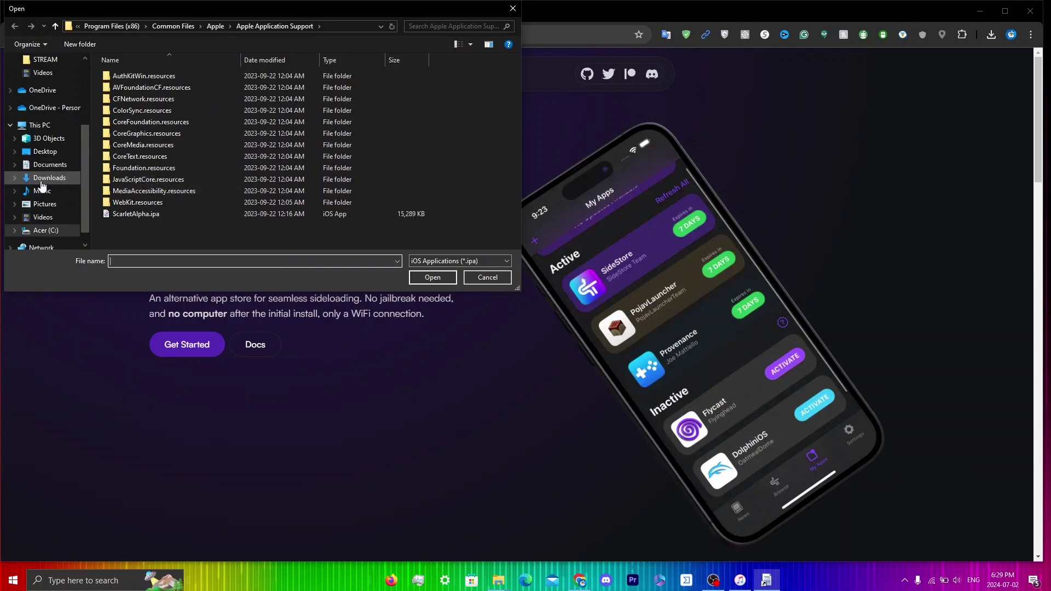
Step: Sideload SideStore (4).ipa from Downloads onto the iPhone, signing in with the Apple ID
{"action": "left_click", "coordinate": [41, 182]}
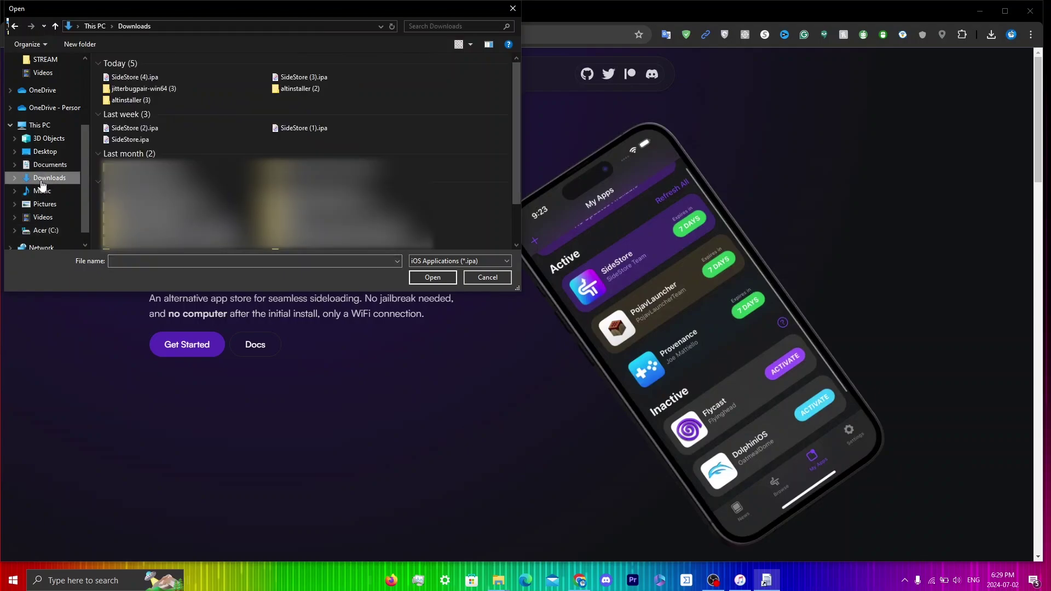
{"action": "left_click", "coordinate": [149, 80]}
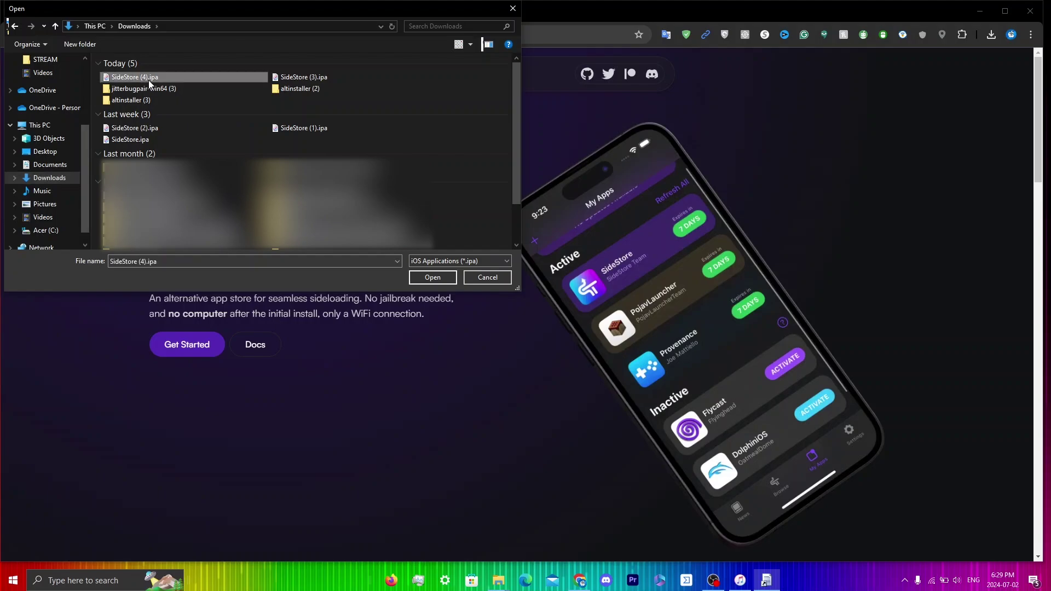
{"action": "left_click", "coordinate": [432, 277]}
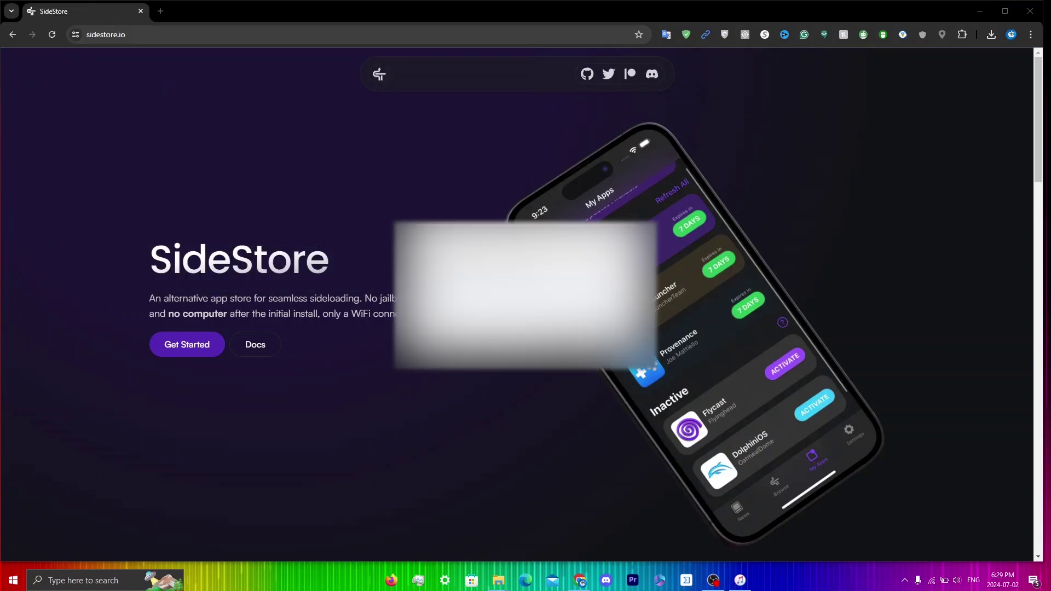
{"action": "key", "text": "Return"}
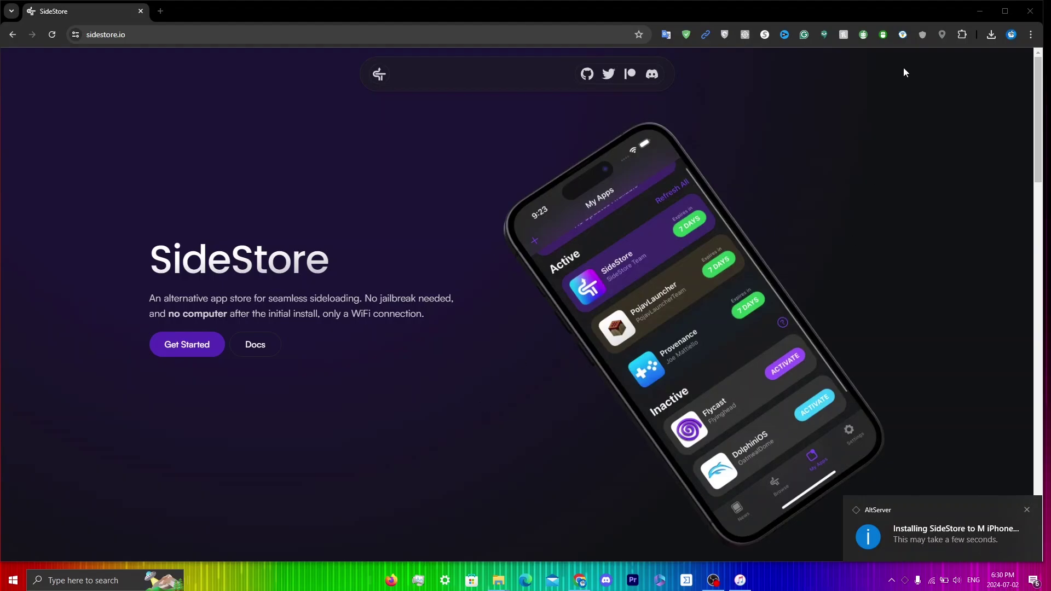
{"action": "left_click", "coordinate": [992, 36]}
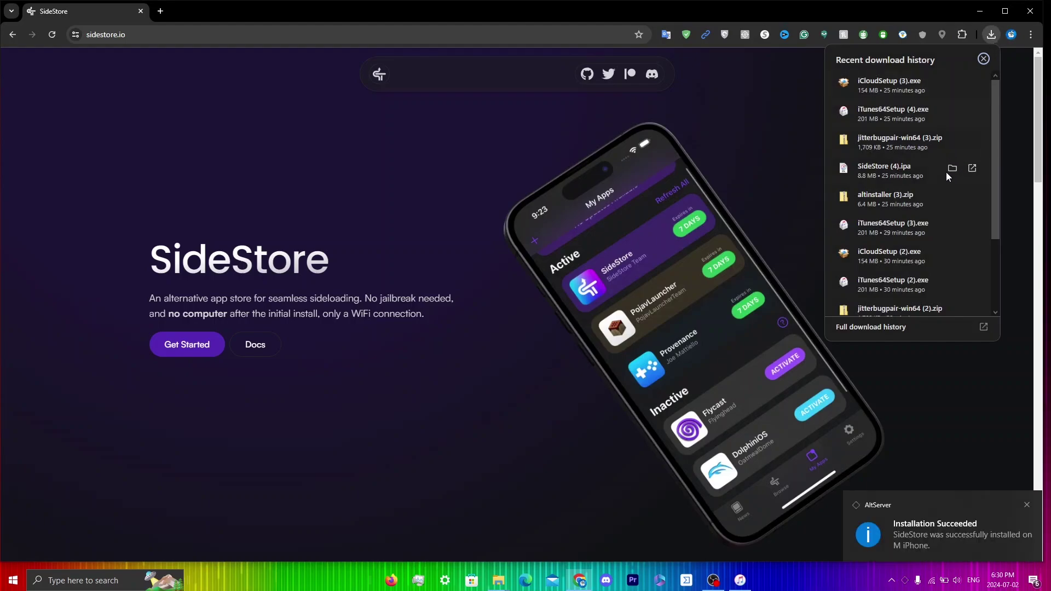
Step: Extract jitterbugpair-win64 (3).zip and run jitterbugpair.exe as administrator to create the .mobiledevicepairing file
{"action": "left_click", "coordinate": [889, 150]}
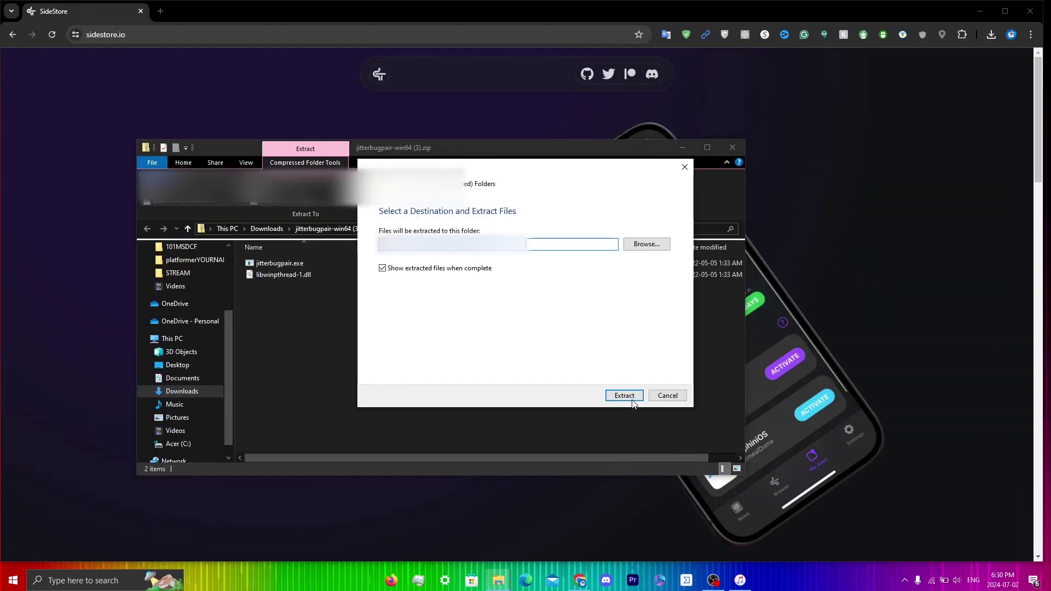
{"action": "left_click", "coordinate": [624, 395]}
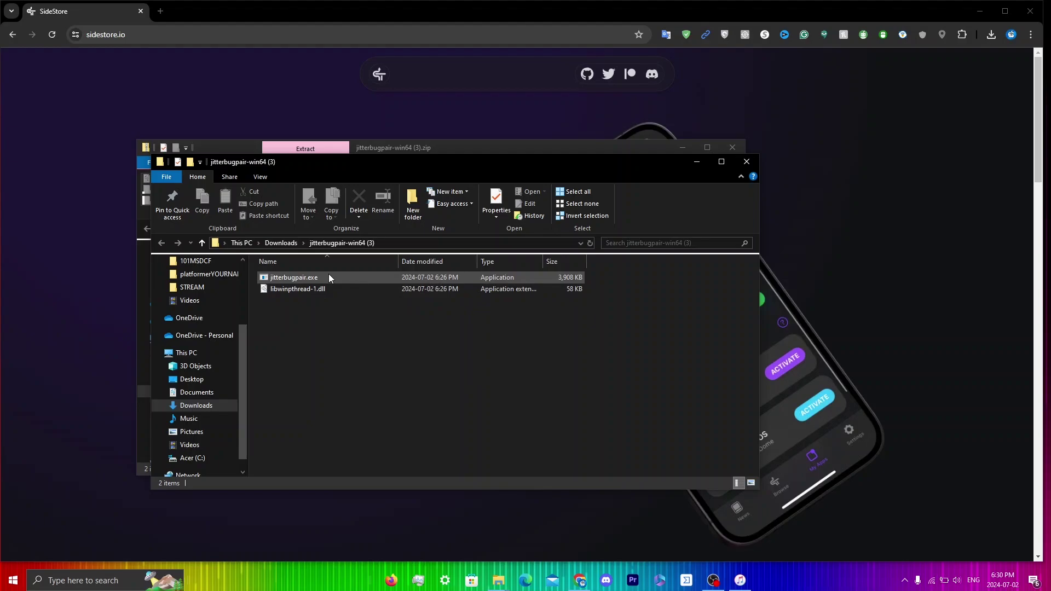
{"action": "right_click", "coordinate": [329, 275]}
{"action": "left_click", "coordinate": [313, 280]}
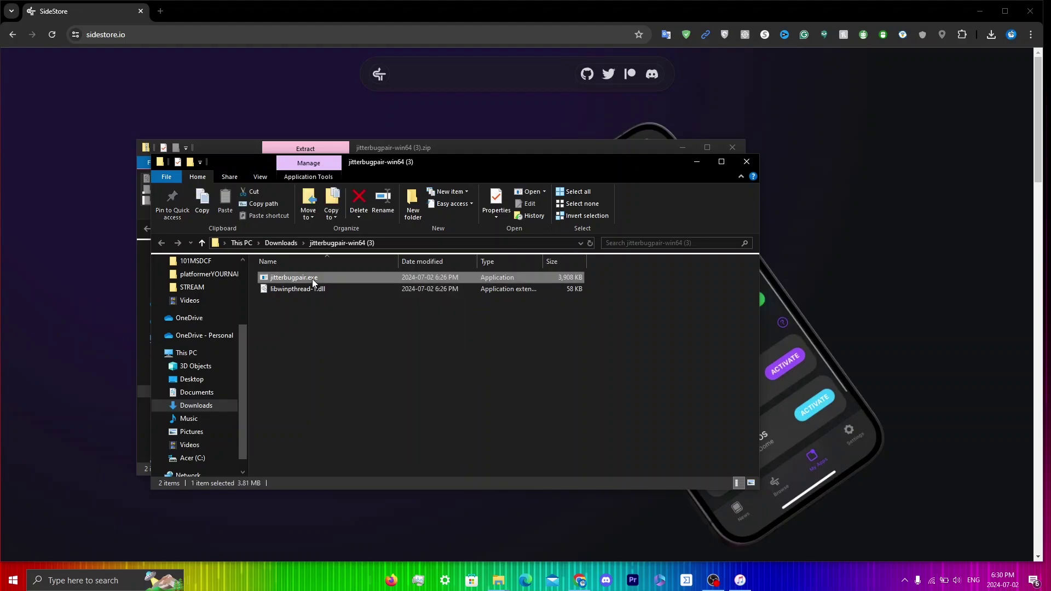
{"action": "right_click", "coordinate": [312, 280]}
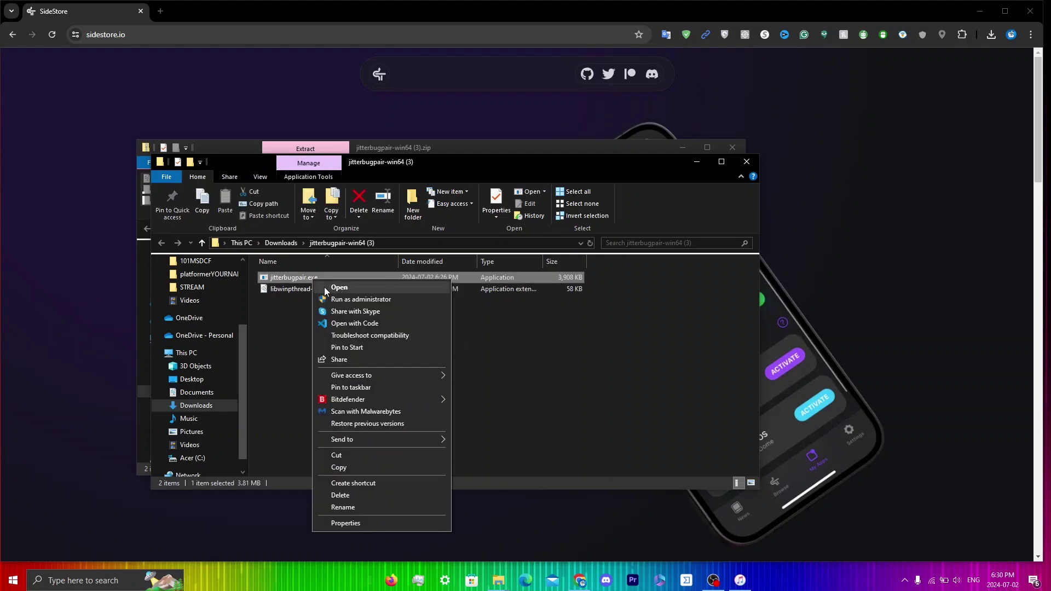
{"action": "left_click", "coordinate": [353, 299]}
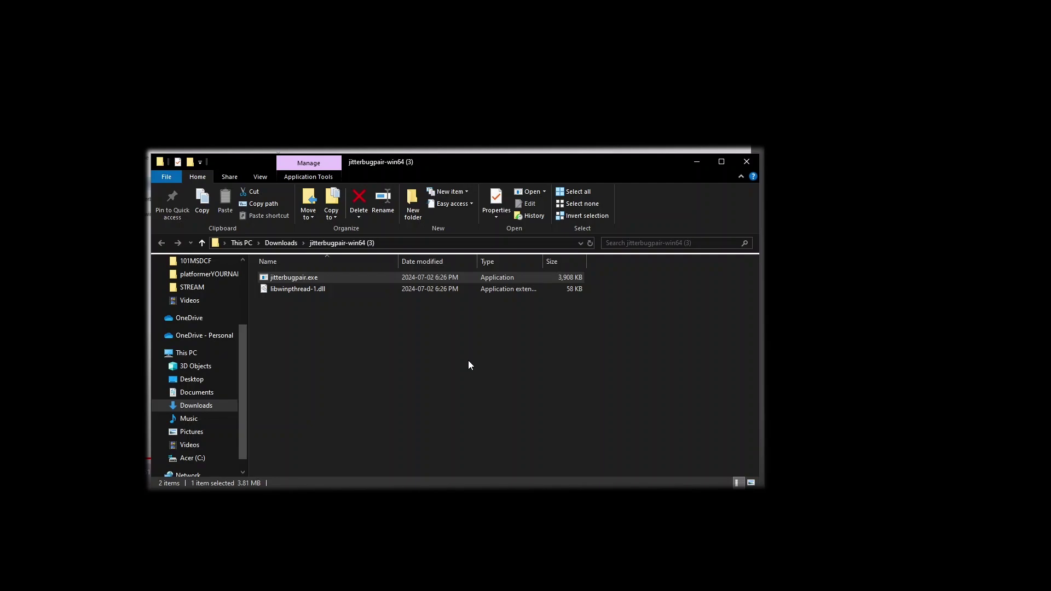
{"action": "right_click", "coordinate": [340, 274]}
{"action": "left_click", "coordinate": [383, 297]}
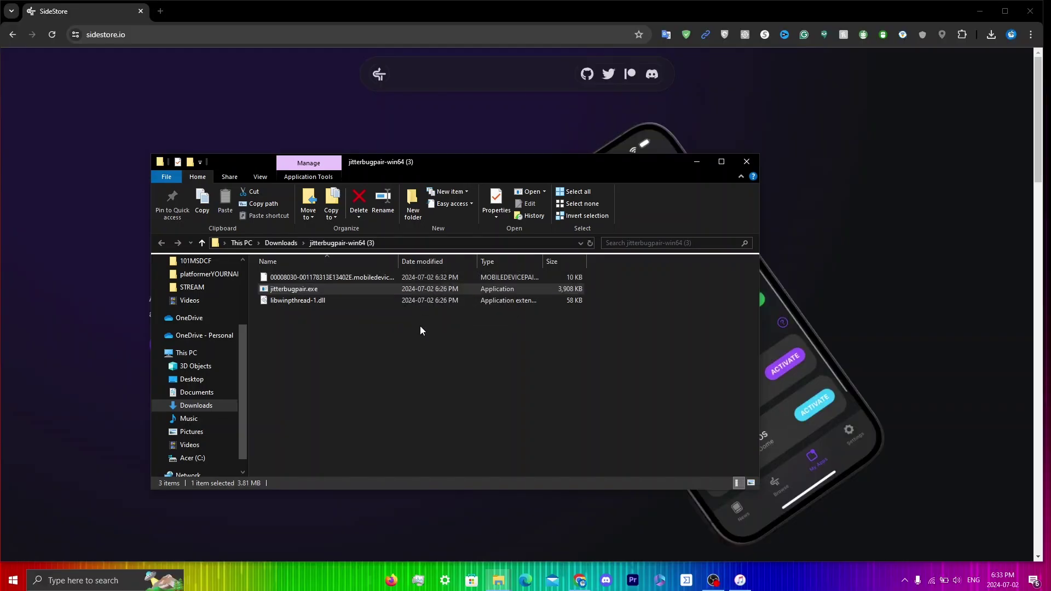
{"action": "left_click", "coordinate": [421, 334]}
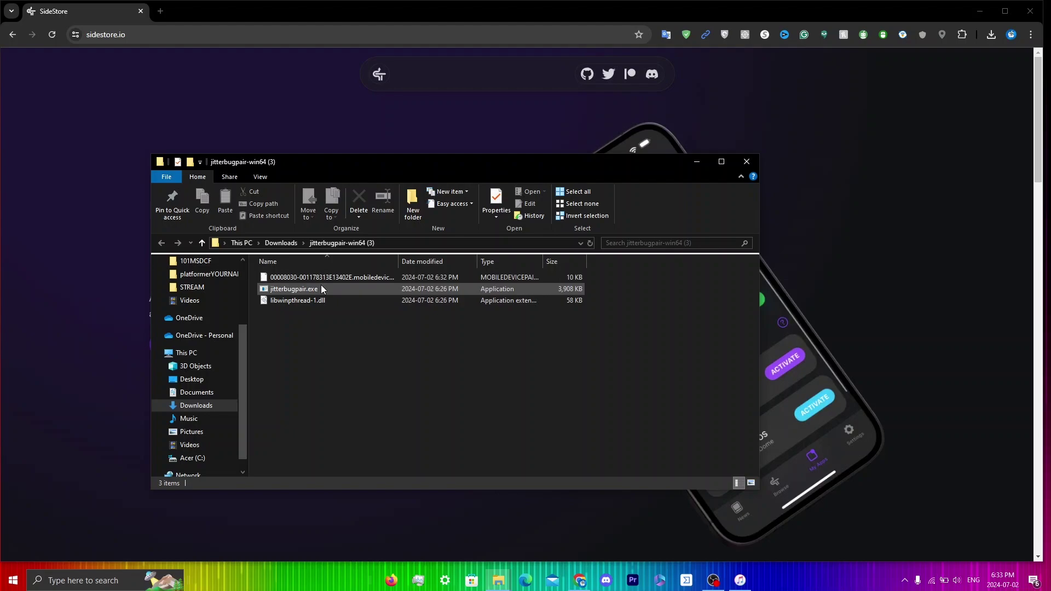
Step: Compress the .mobiledevicepairing file into a zip with the default name via Send to
{"action": "right_click", "coordinate": [357, 283]}
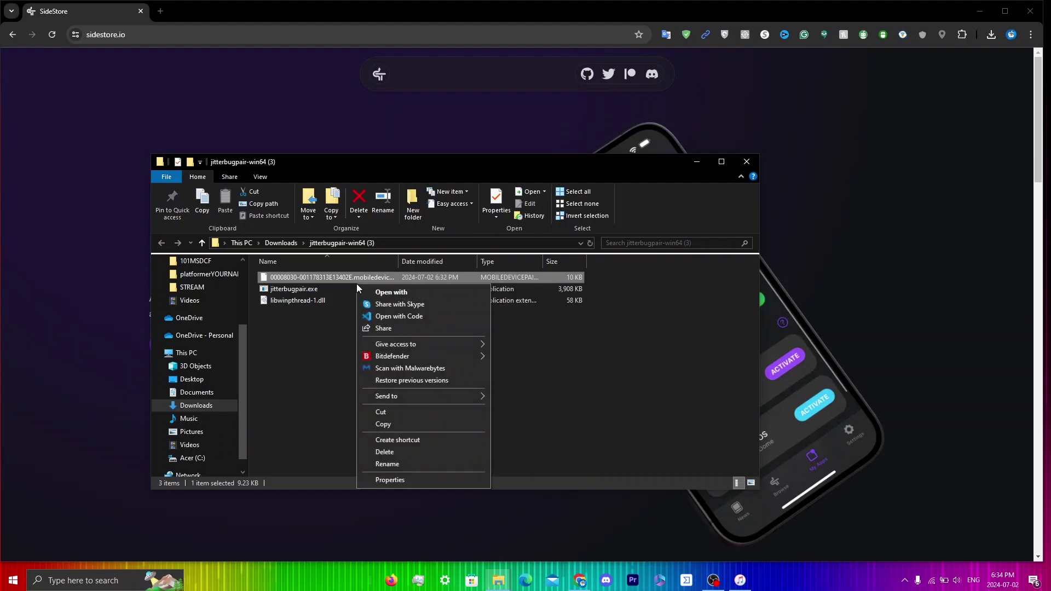
{"action": "mouse_move", "coordinate": [424, 397]}
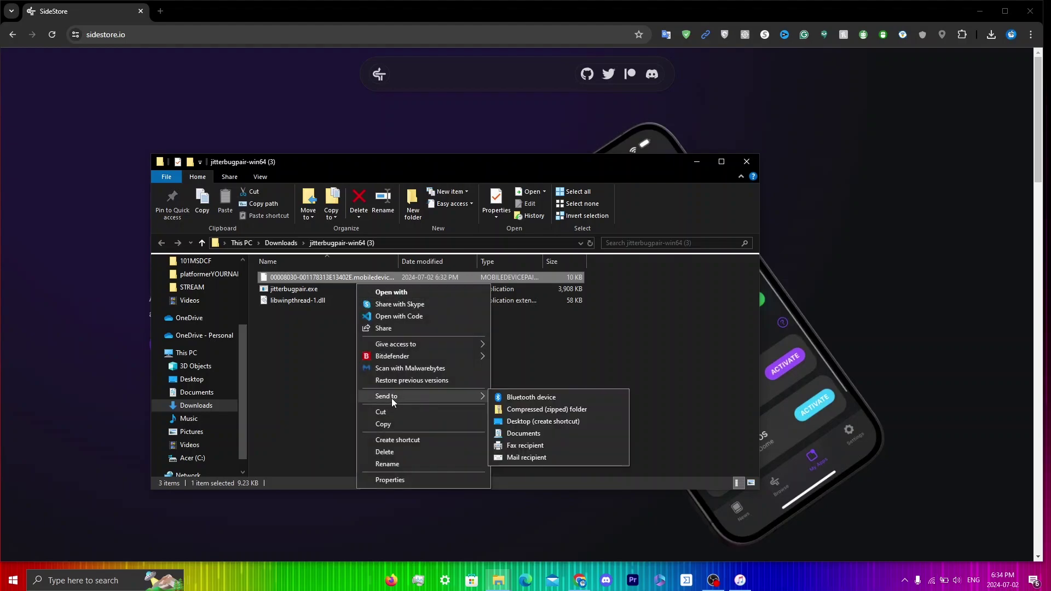
{"action": "left_click", "coordinate": [509, 411]}
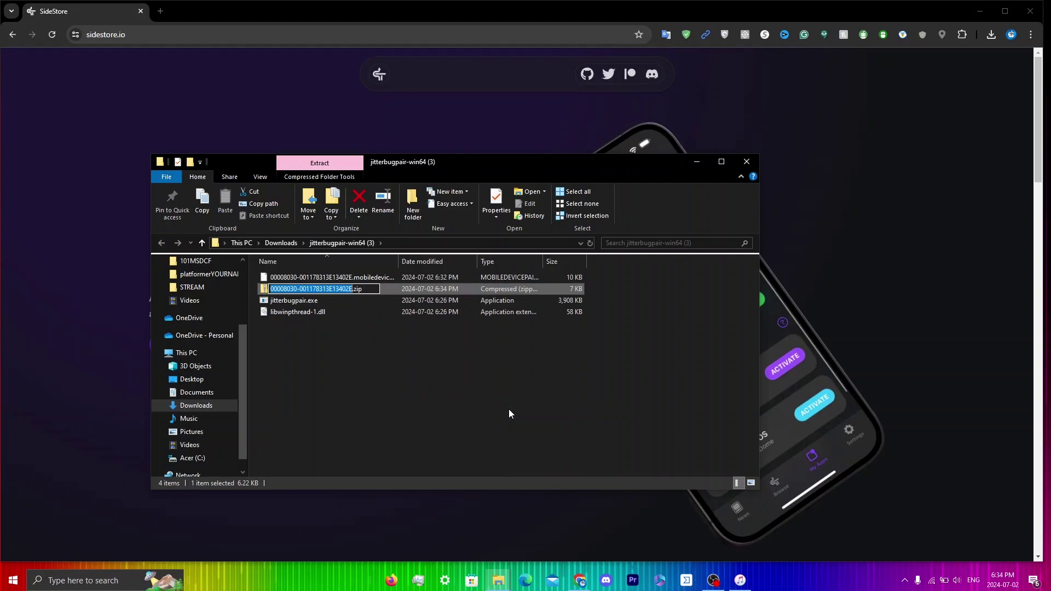
{"action": "left_click", "coordinate": [367, 369]}
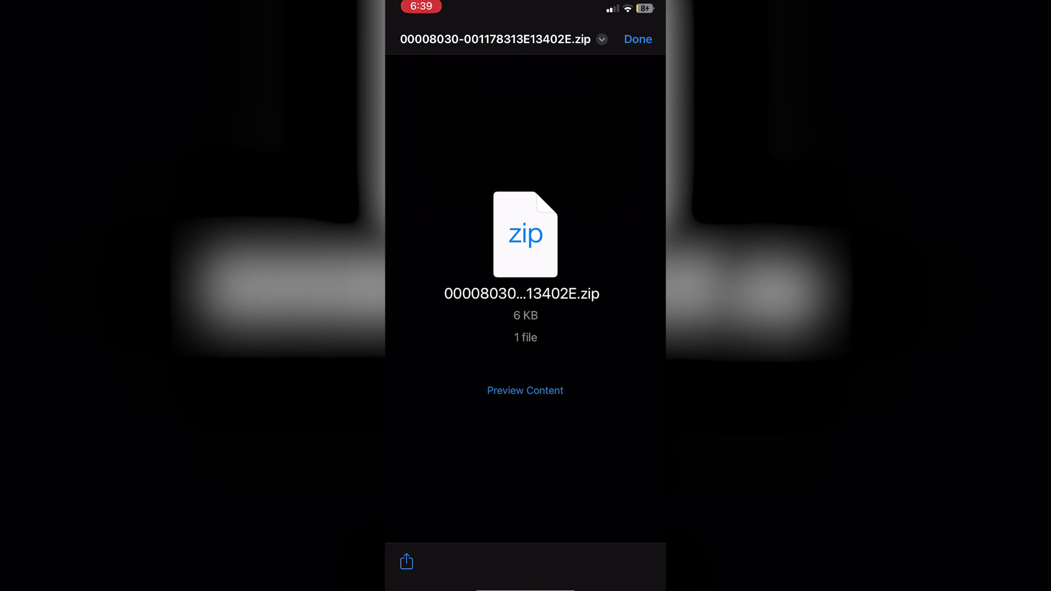
Step: Check the zip's share options, then open Files from Spotlight to view On My iPhone
{"action": "left_click", "coordinate": [406, 562]}
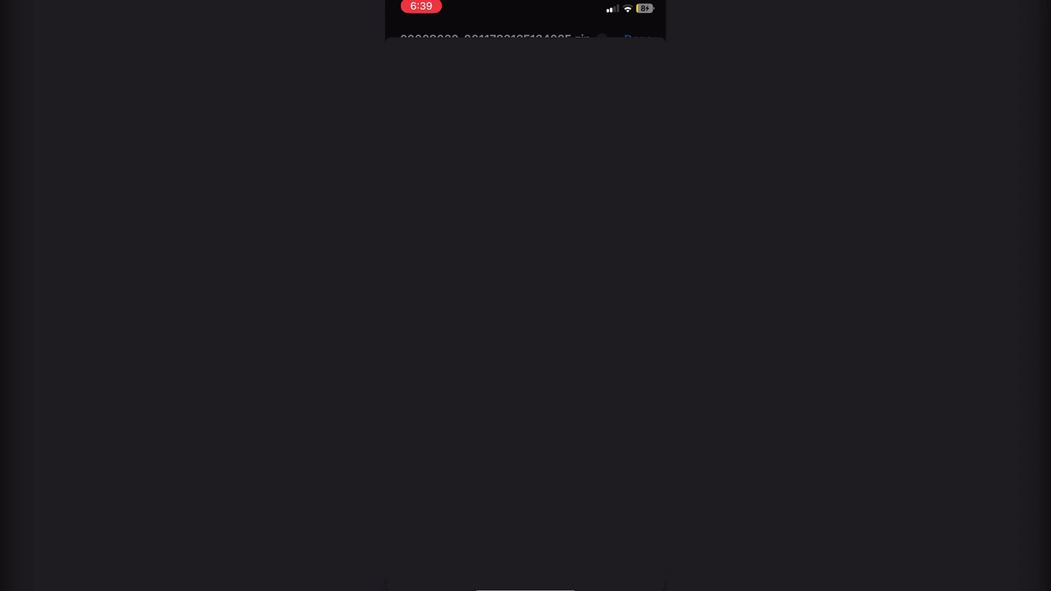
{"action": "left_click_drag", "start_coordinate": [526, 588], "coordinate": [526, 329]}
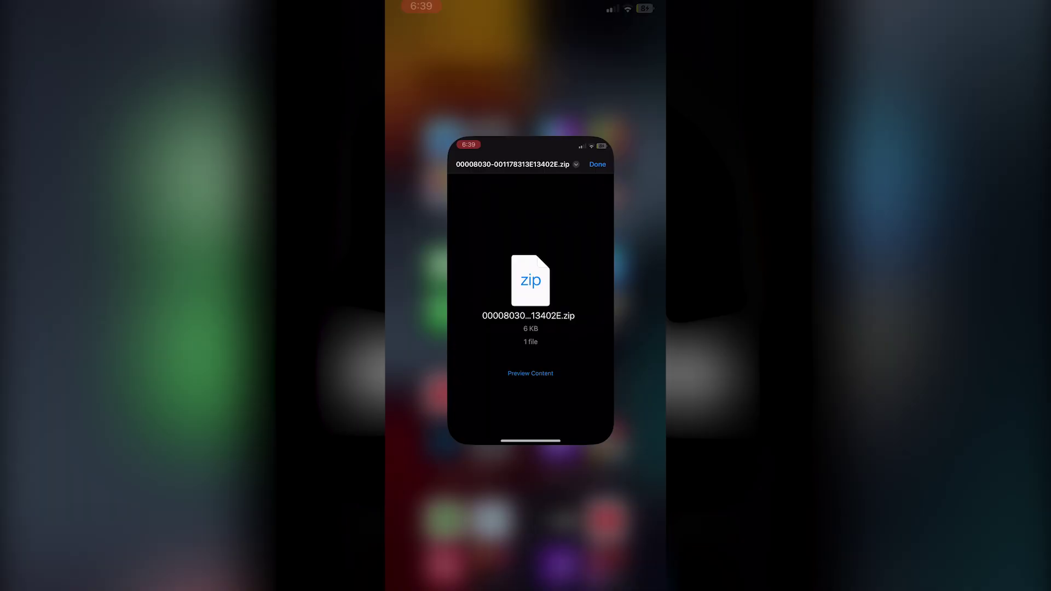
{"action": "left_click_drag", "start_coordinate": [416, 274], "coordinate": [629, 273]}
{"action": "left_click_drag", "start_coordinate": [526, 219], "coordinate": [525, 383]}
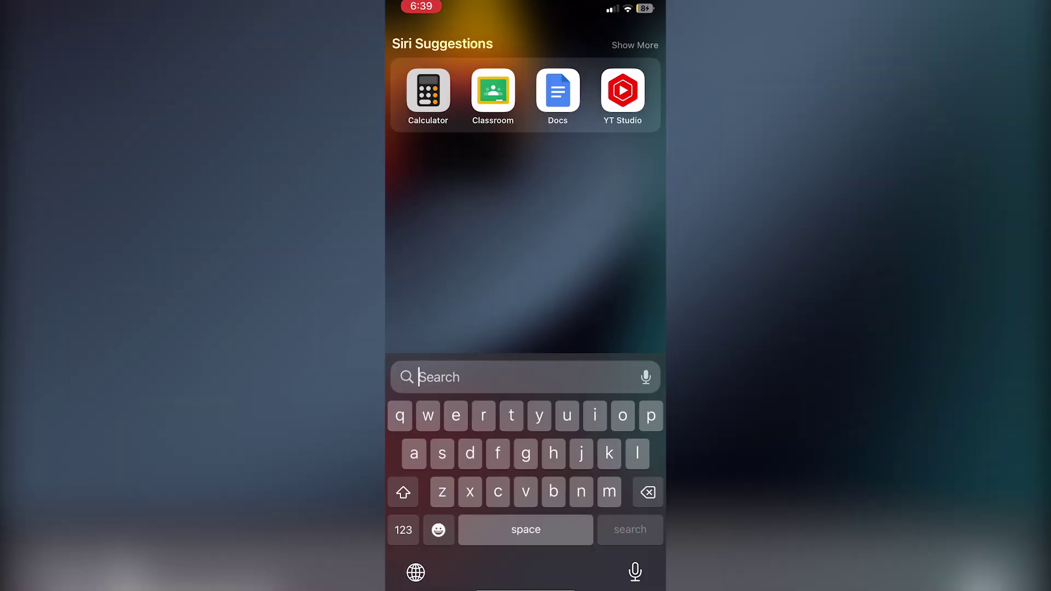
{"action": "type", "text": "files"}
{"action": "key", "text": "Return"}
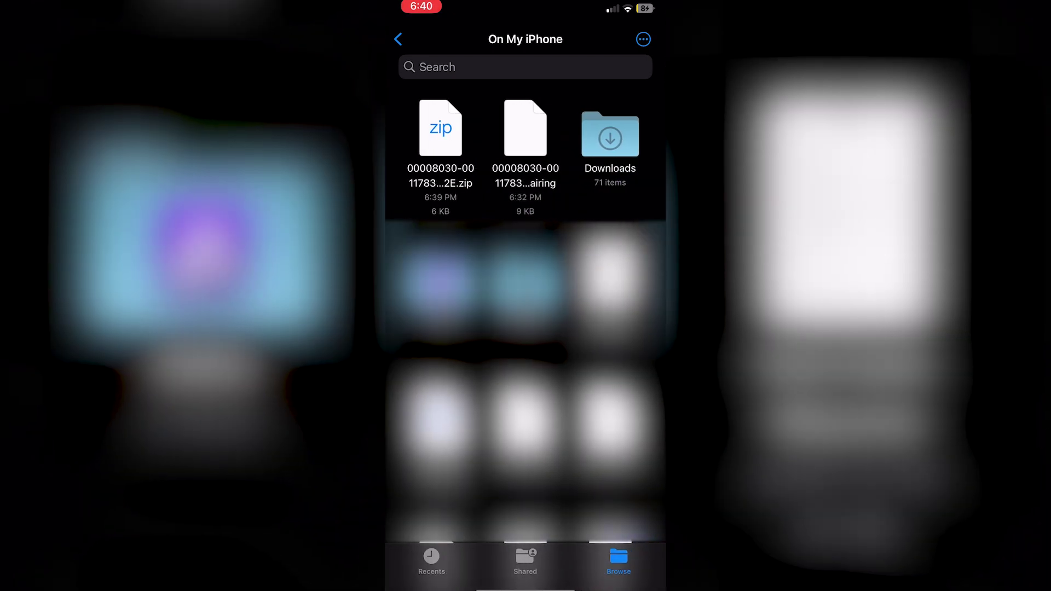
{"action": "left_click_drag", "start_coordinate": [526, 589], "coordinate": [526, 329]}
Step: Try launching SideStore from the App Library and dismiss the untrusted developer warning
{"action": "left_click_drag", "start_coordinate": [602, 328], "coordinate": [427, 329]}
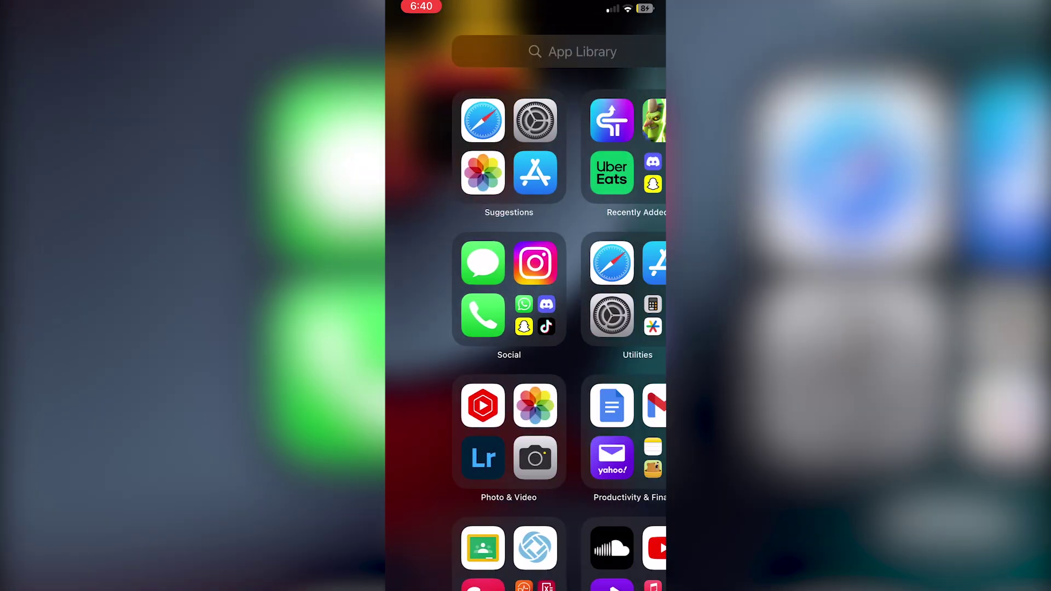
{"action": "left_click", "coordinate": [563, 120]}
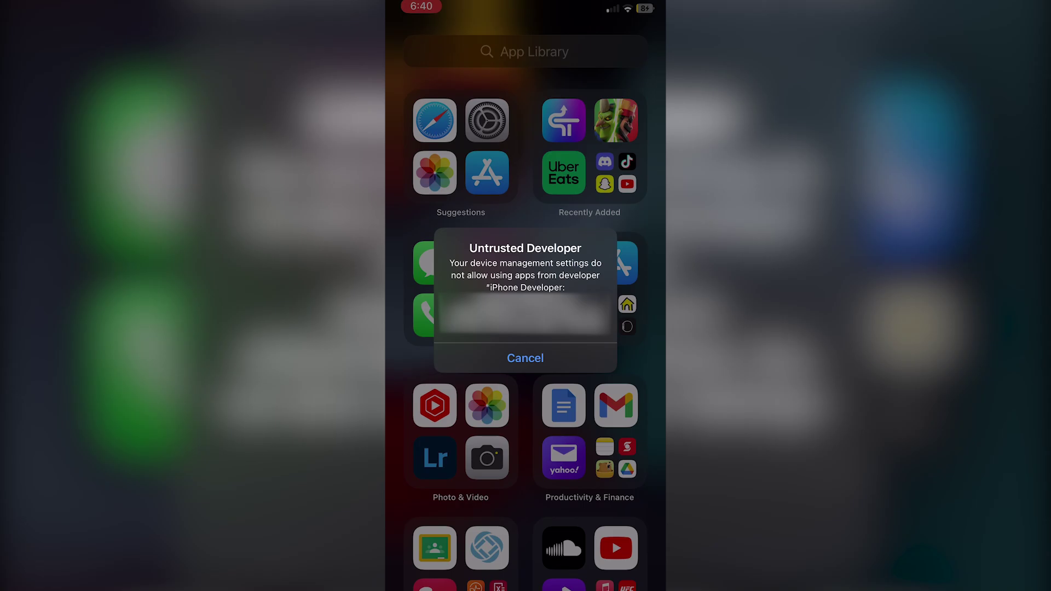
{"action": "left_click", "coordinate": [525, 358]}
Step: Trust the developer profile in Settings > General > VPN & Device Management, then launch SideStore
{"action": "left_click", "coordinate": [487, 120]}
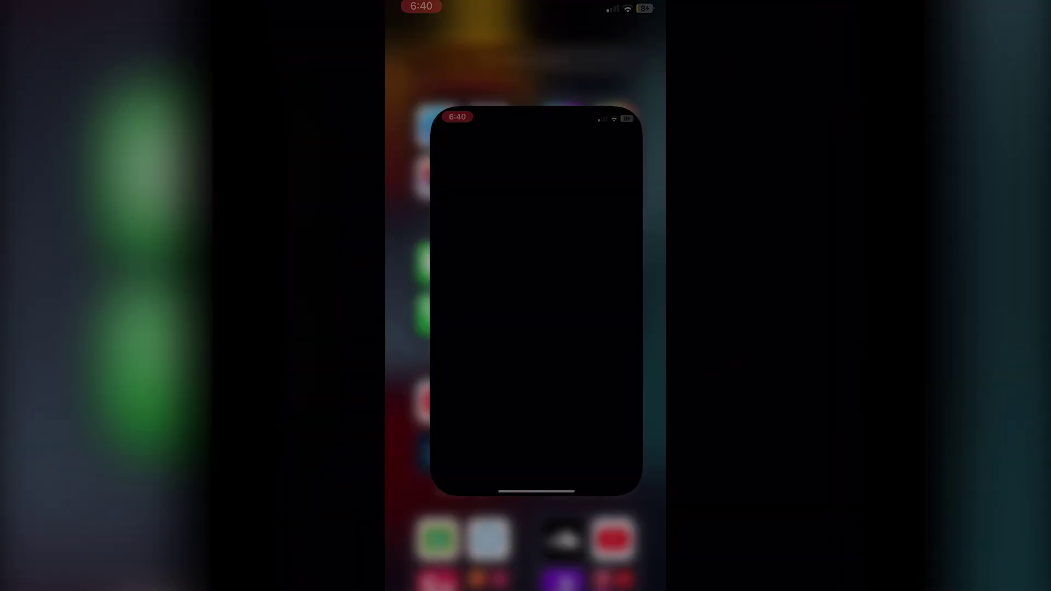
{"action": "scroll", "coordinate": [525, 328], "scroll_direction": "down", "scroll_amount": 6}
{"action": "left_click", "coordinate": [462, 204]}
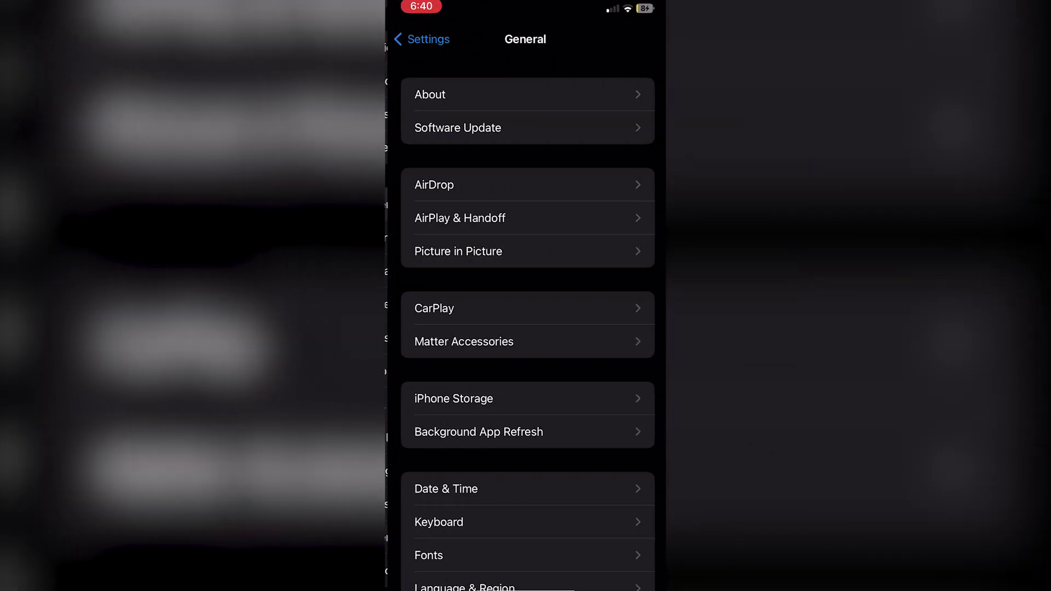
{"action": "scroll", "coordinate": [525, 329], "scroll_direction": "down", "scroll_amount": 3}
{"action": "scroll", "coordinate": [526, 329], "scroll_direction": "down", "scroll_amount": 3}
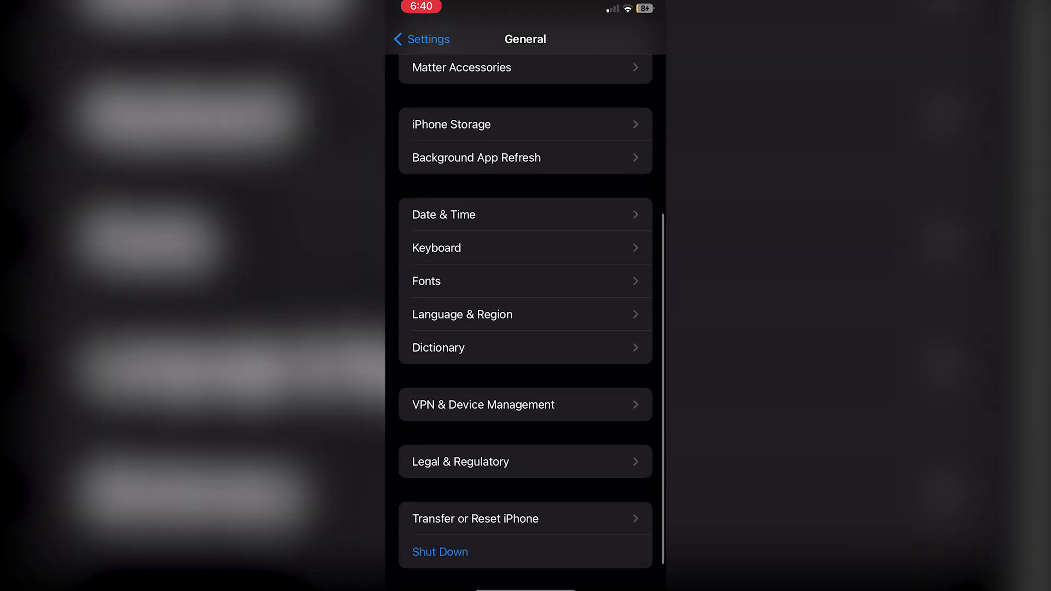
{"action": "left_click", "coordinate": [483, 404]}
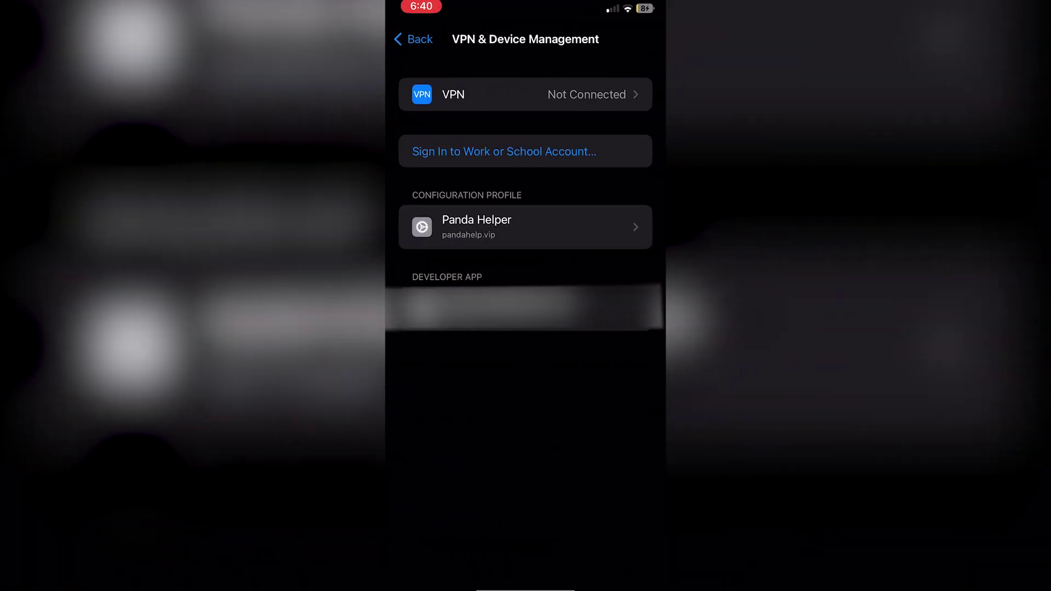
{"action": "left_click", "coordinate": [526, 308]}
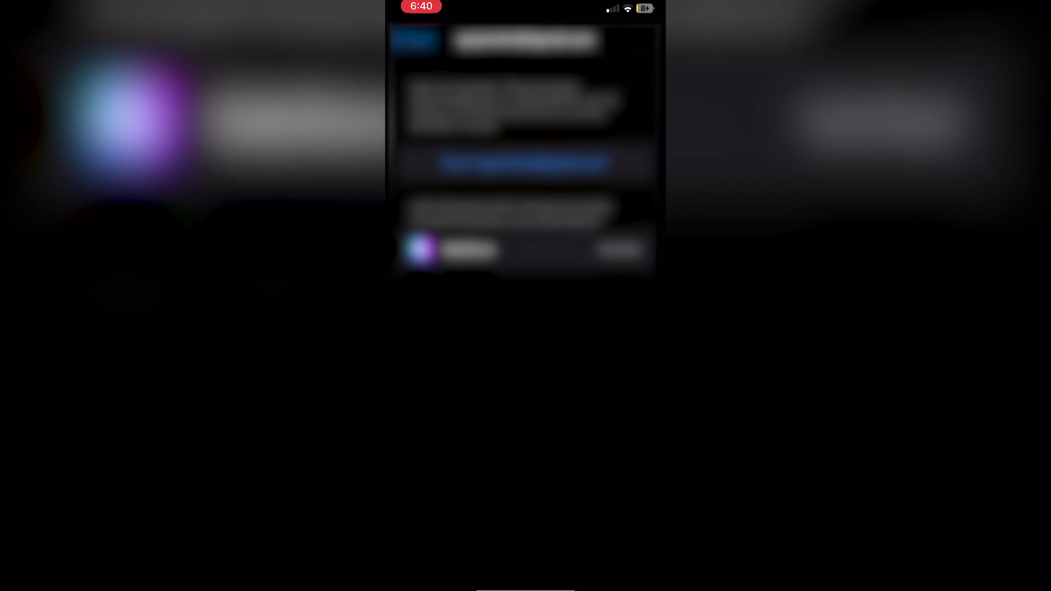
{"action": "left_click", "coordinate": [525, 163]}
{"action": "left_click", "coordinate": [571, 365]}
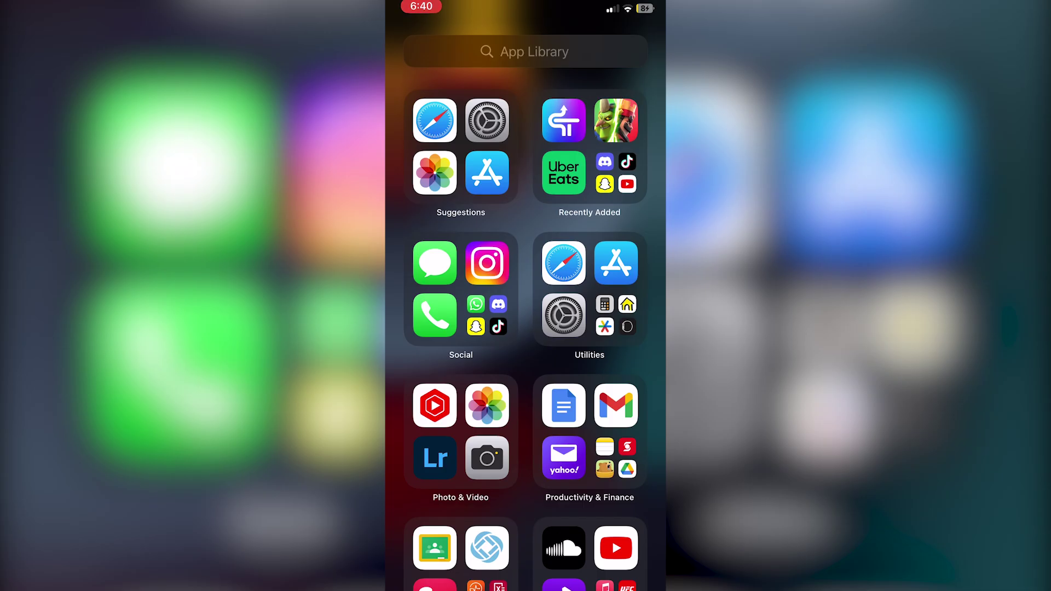
{"action": "left_click", "coordinate": [563, 120]}
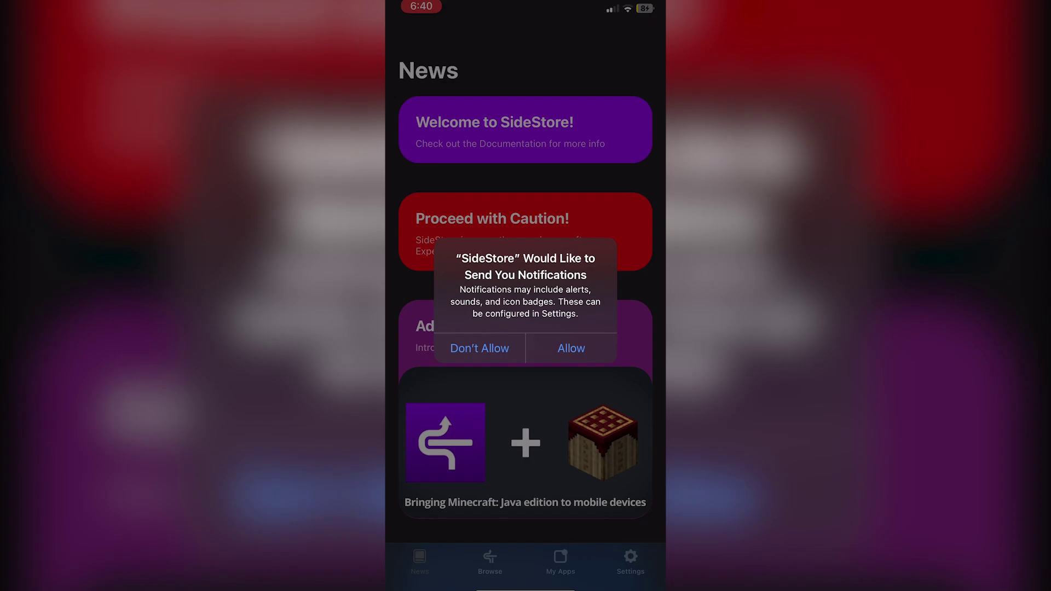
Step: Allow SideStore notifications and load the pairing file from On My iPhone
{"action": "left_click", "coordinate": [570, 349]}
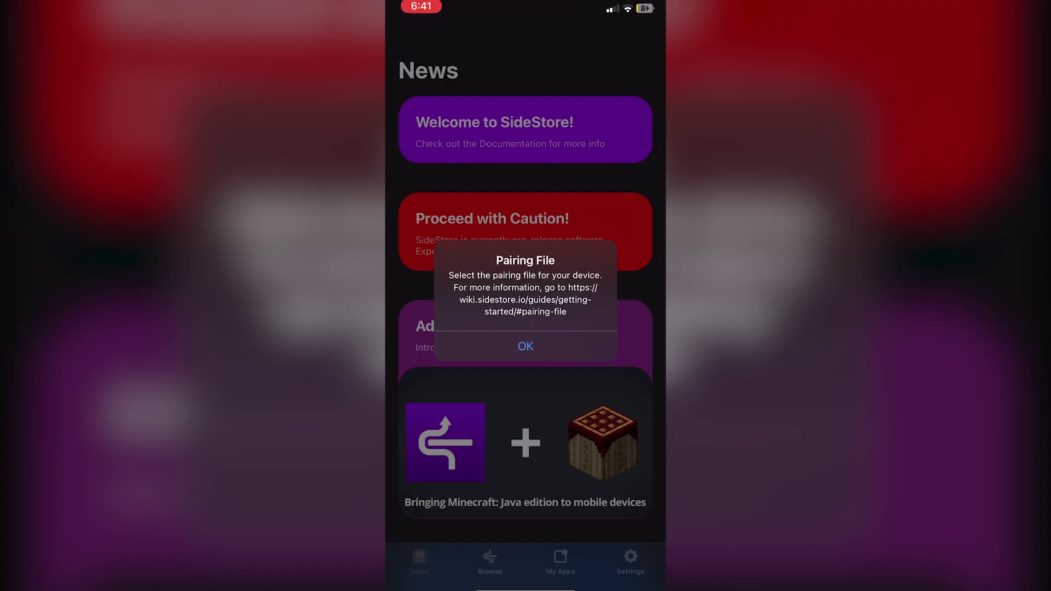
{"action": "left_click", "coordinate": [525, 346]}
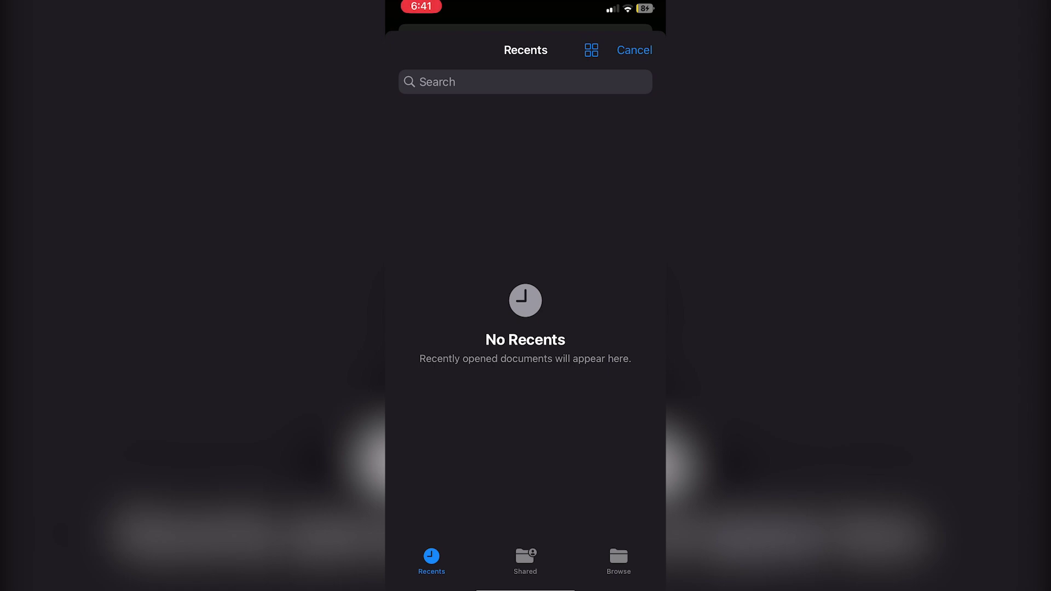
{"action": "left_click", "coordinate": [618, 560]}
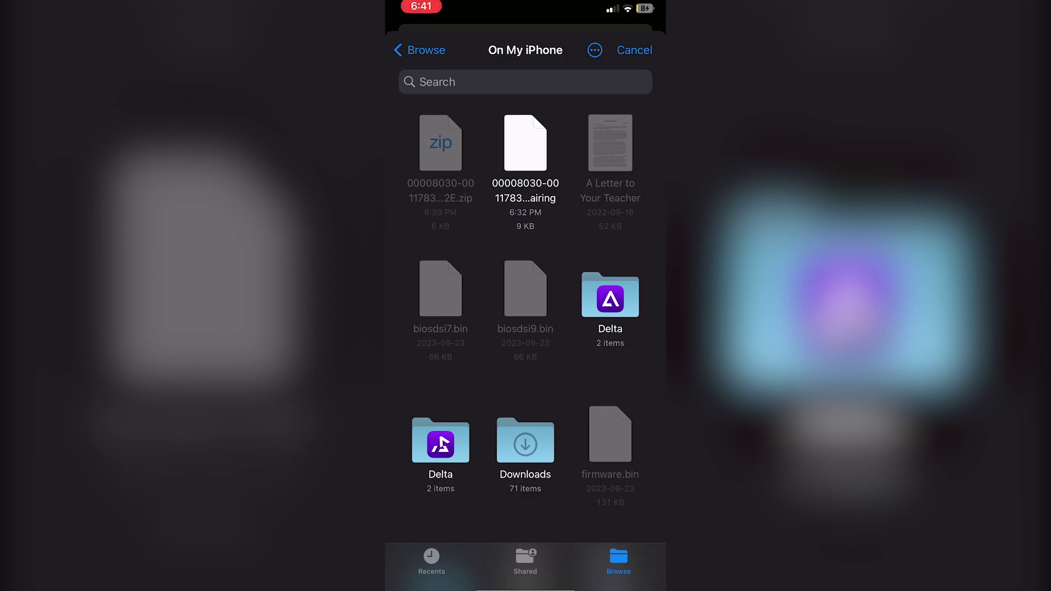
{"action": "left_click", "coordinate": [525, 159]}
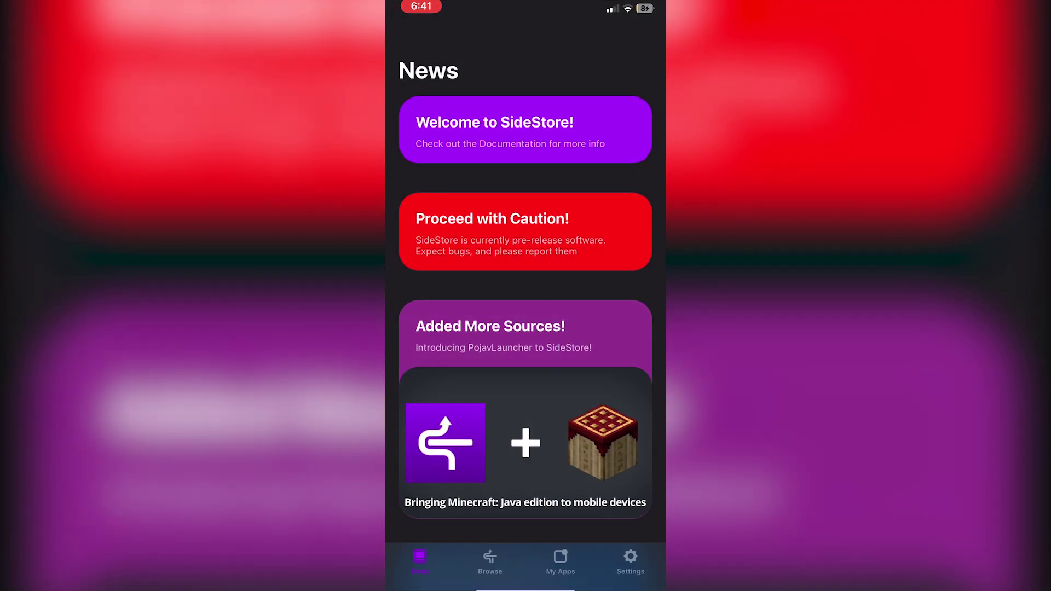
Step: Sign in with an Apple ID in SideStore's settings, dismiss the explanation, and go home
{"action": "left_click", "coordinate": [631, 561]}
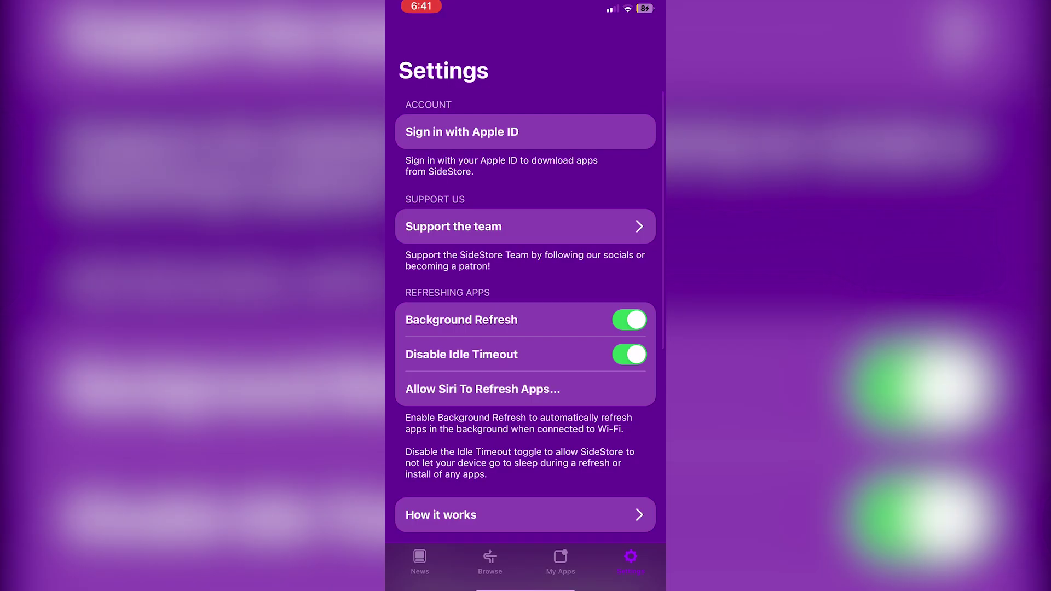
{"action": "left_click", "coordinate": [493, 132]}
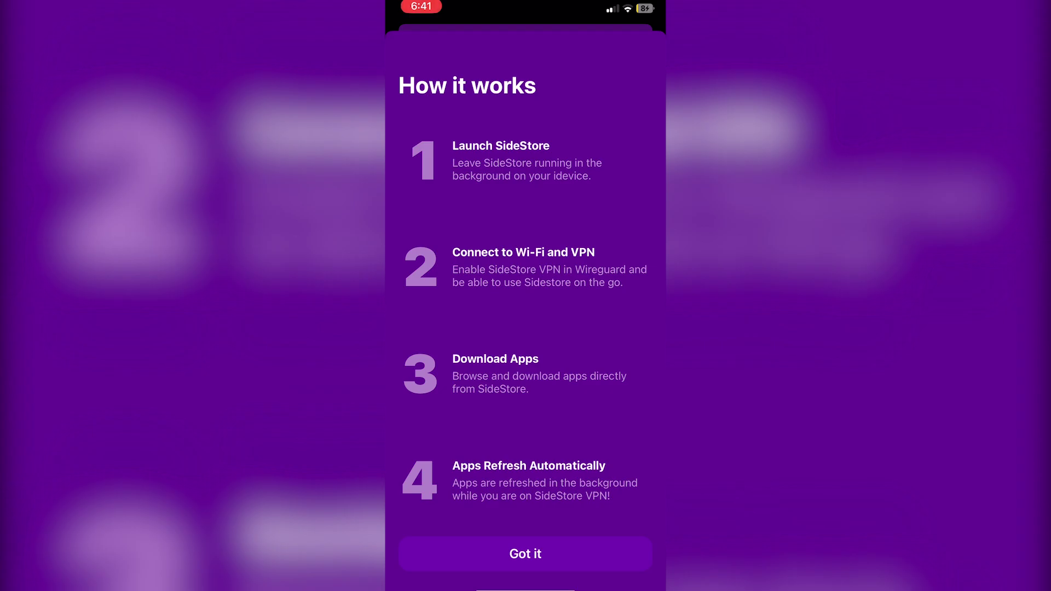
{"action": "left_click", "coordinate": [526, 554]}
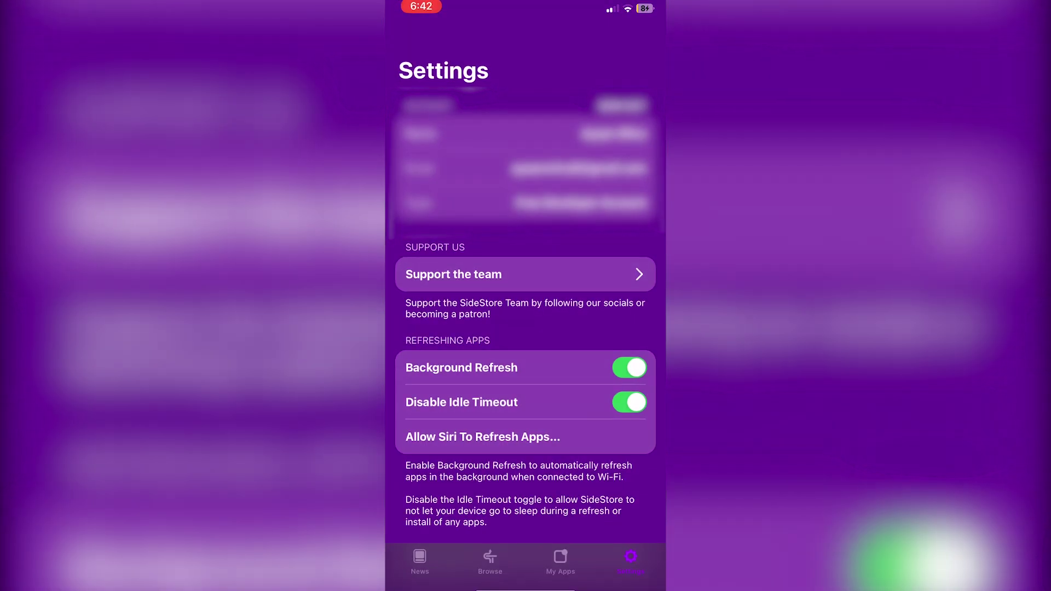
{"action": "left_click_drag", "start_coordinate": [525, 586], "coordinate": [525, 329]}
Step: From sidestore.io's downloads list, get WireGuard VPN App for iOS from the App Store
{"action": "left_click_drag", "start_coordinate": [427, 295], "coordinate": [630, 295]}
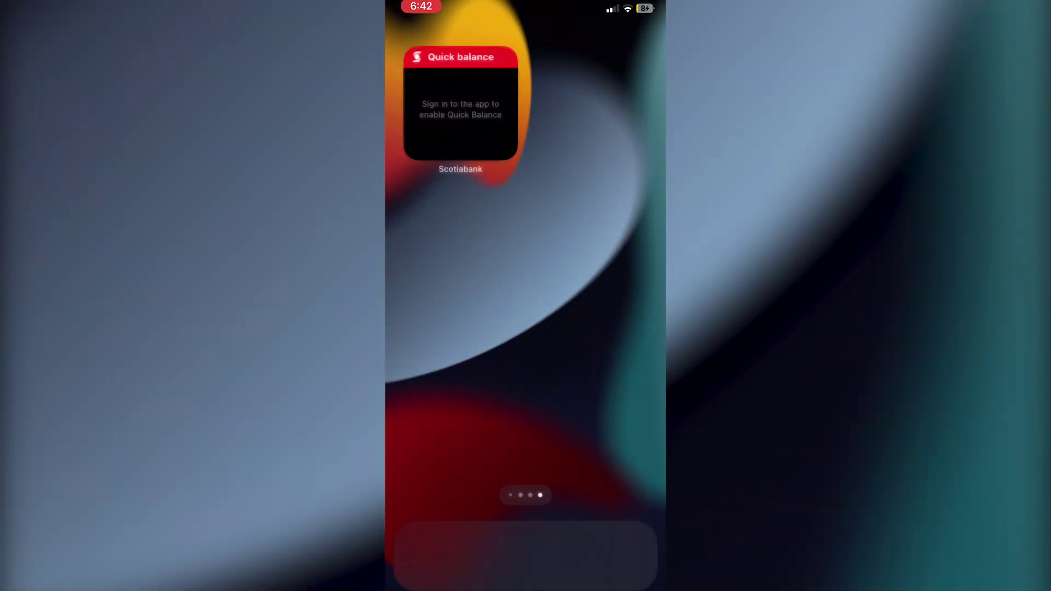
{"action": "left_click_drag", "start_coordinate": [427, 296], "coordinate": [438, 296]}
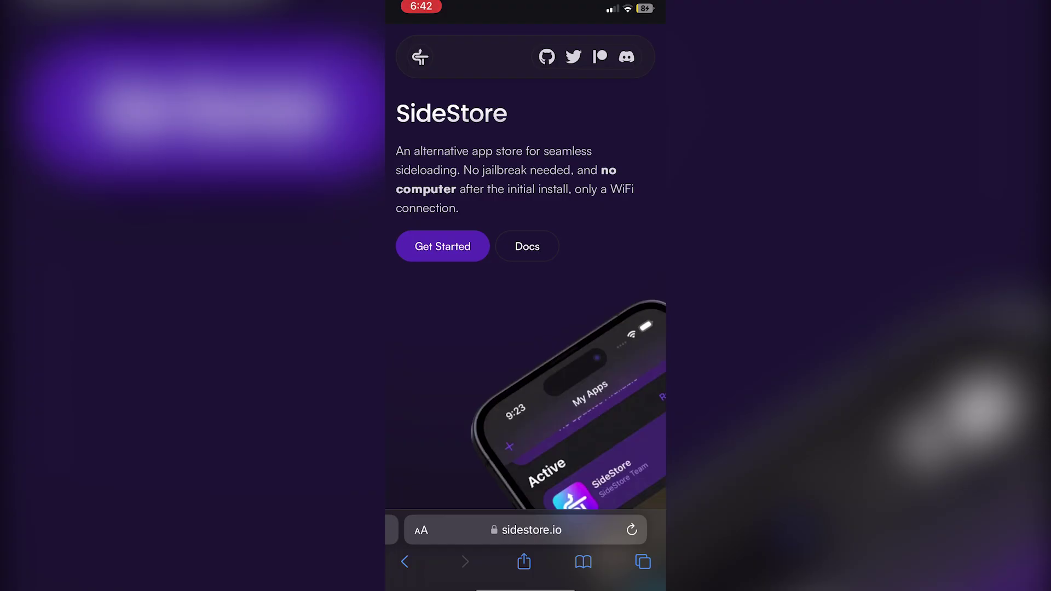
{"action": "left_click", "coordinate": [442, 246]}
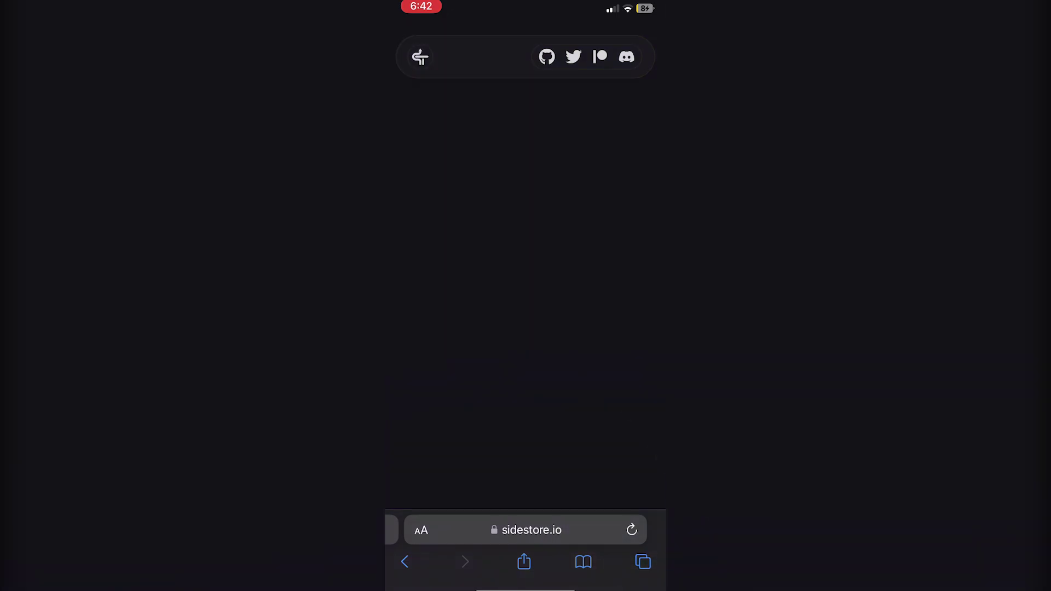
{"action": "scroll", "coordinate": [526, 296], "scroll_direction": "down", "scroll_amount": 2}
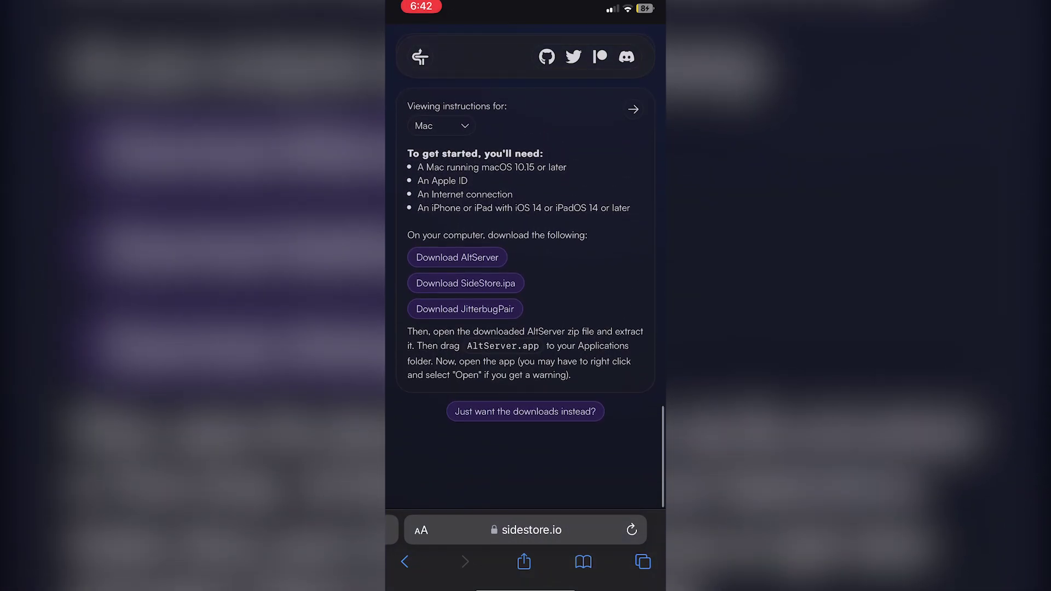
{"action": "left_click", "coordinate": [525, 417]}
{"action": "scroll", "coordinate": [525, 274], "scroll_direction": "down", "scroll_amount": 1}
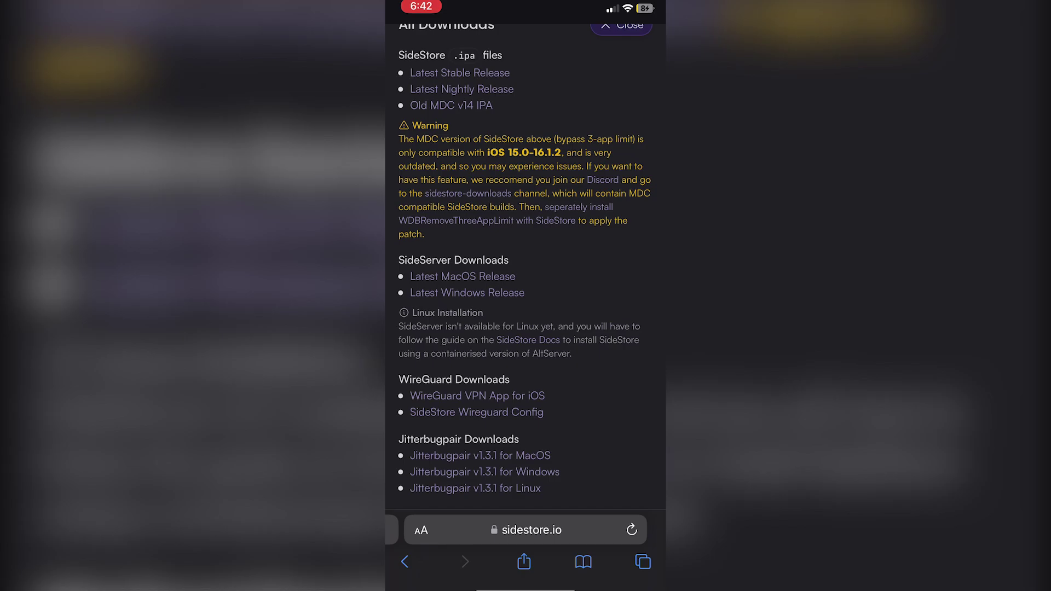
{"action": "left_click", "coordinate": [476, 395]}
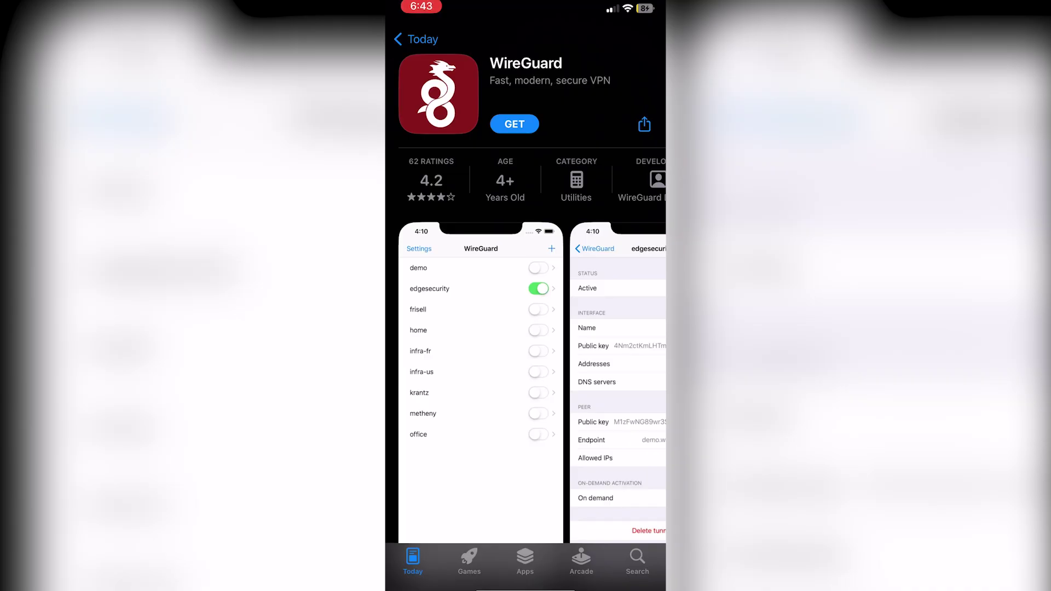
{"action": "left_click", "coordinate": [514, 124]}
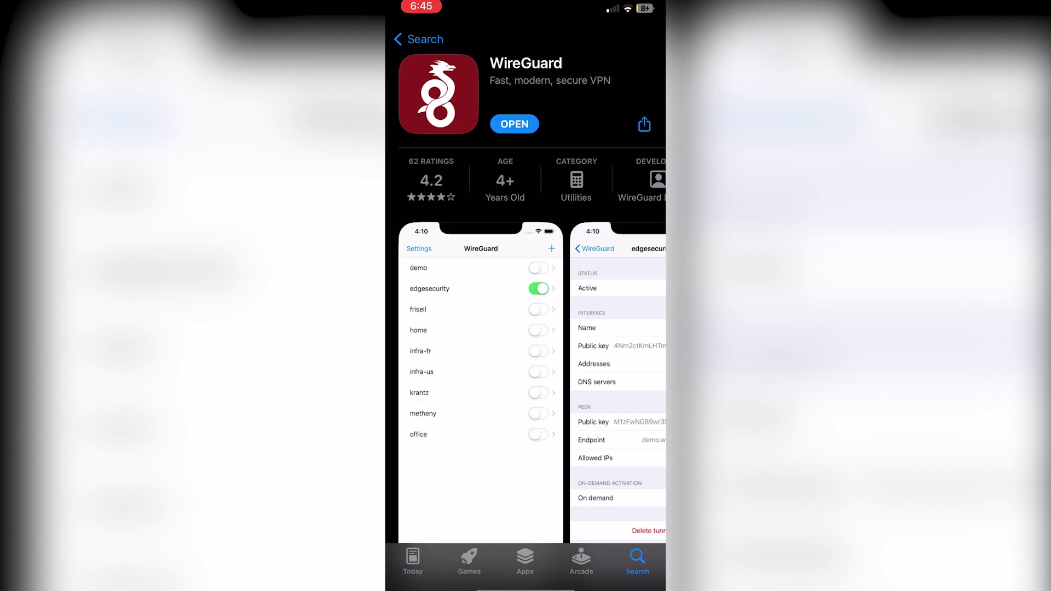
Step: Download the SideStore Wireguard Config from sidestore.io and check it in Safari's downloads
{"action": "left_click_drag", "start_coordinate": [525, 589], "coordinate": [526, 438]}
{"action": "left_click_drag", "start_coordinate": [448, 296], "coordinate": [613, 296]}
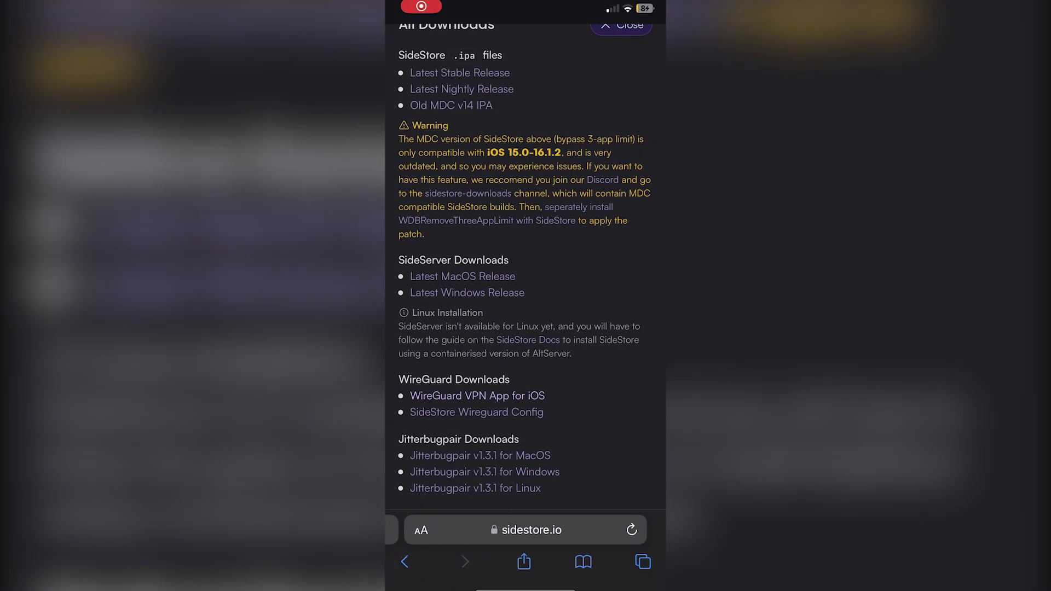
{"action": "scroll", "coordinate": [526, 274], "scroll_direction": "down", "scroll_amount": 2}
{"action": "left_click", "coordinate": [476, 412]}
{"action": "left_click", "coordinate": [609, 288]}
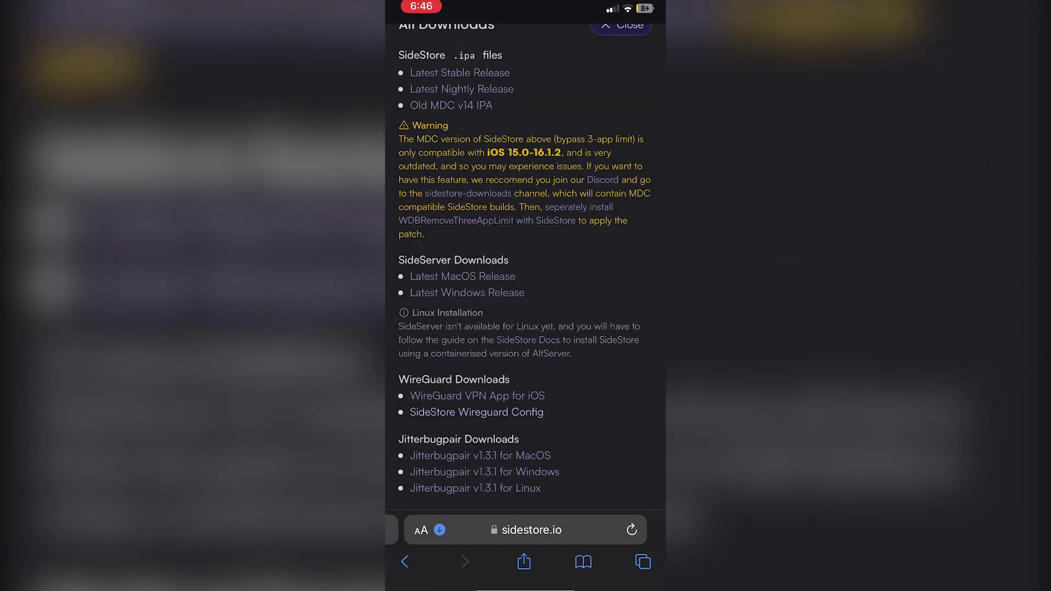
{"action": "left_click", "coordinate": [421, 530]}
{"action": "left_click", "coordinate": [444, 430]}
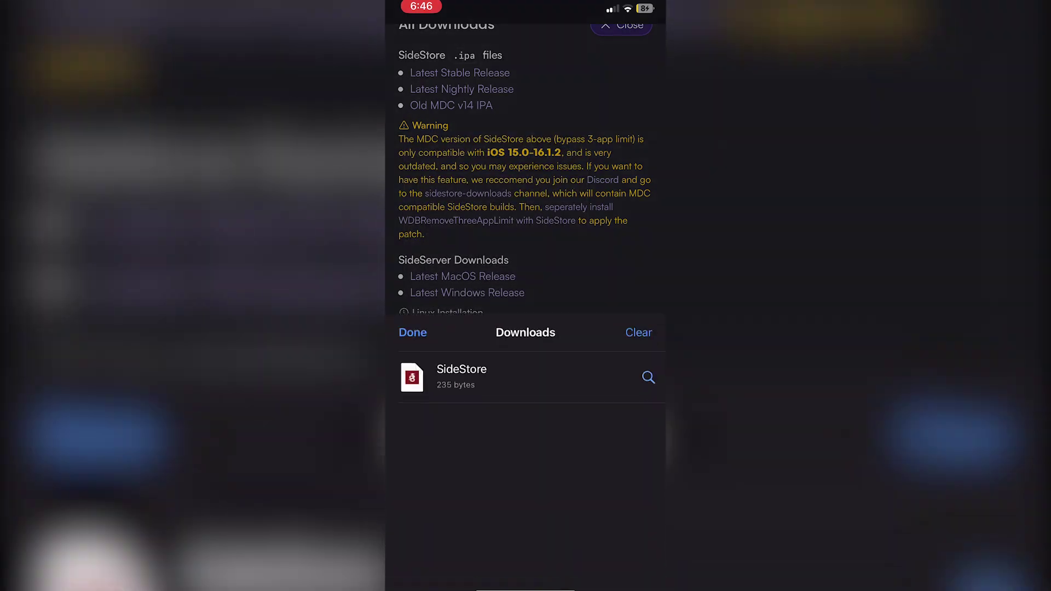
{"action": "left_click", "coordinate": [445, 382]}
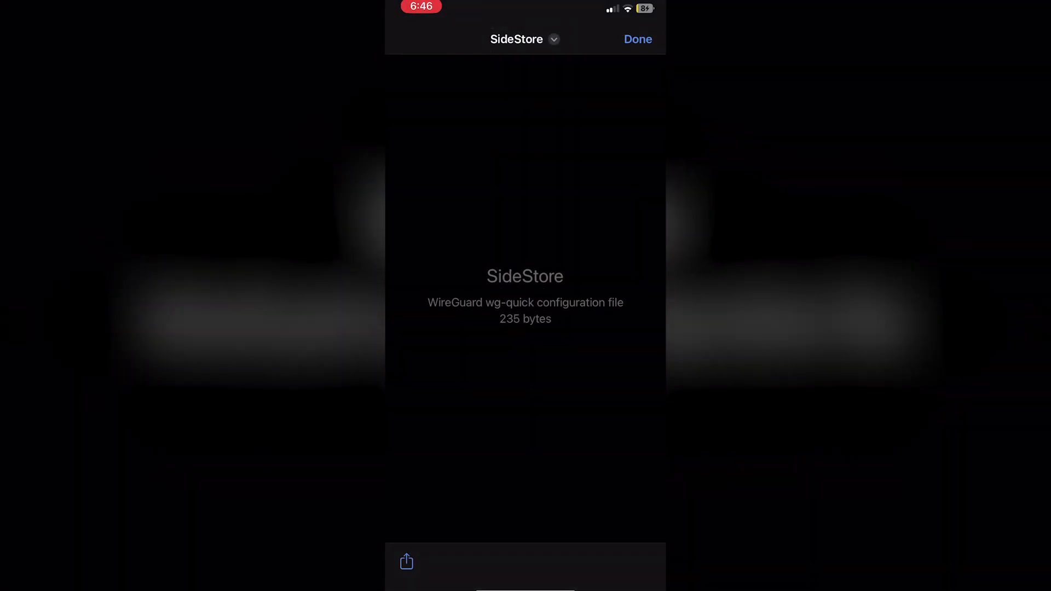
{"action": "left_click", "coordinate": [638, 39]}
Step: Create a WireGuard tunnel from the config file and switch the SideStore tunnel on
{"action": "left_click_drag", "start_coordinate": [525, 589], "coordinate": [525, 383]}
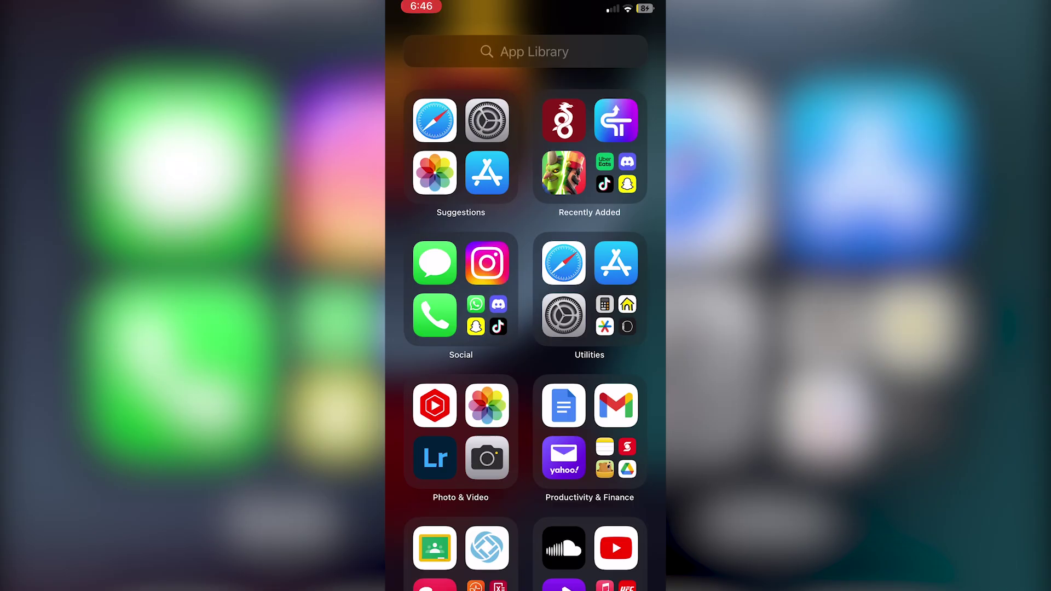
{"action": "left_click", "coordinate": [564, 120]}
{"action": "left_click", "coordinate": [525, 296]}
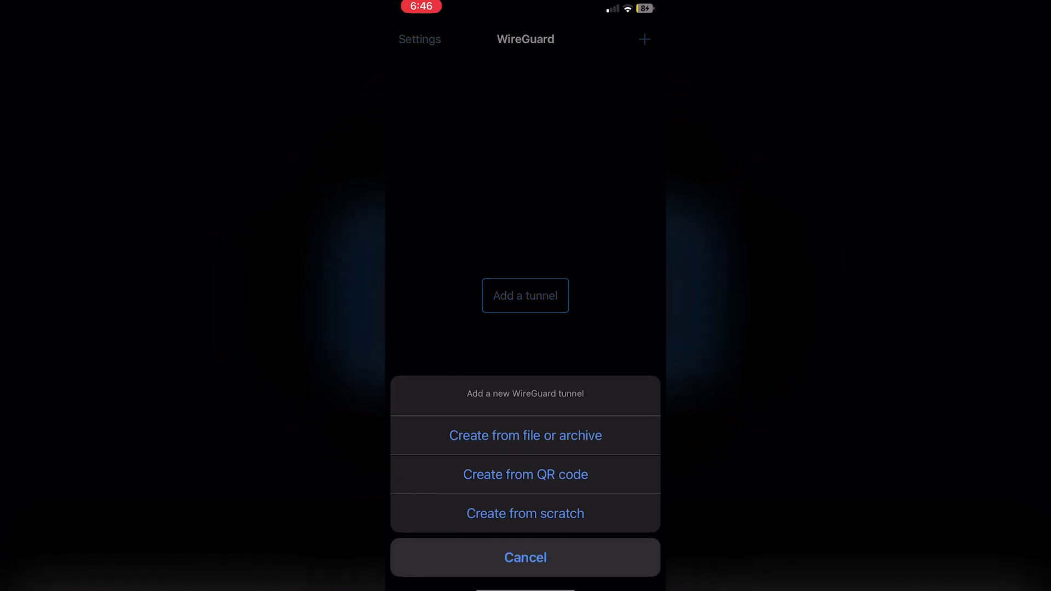
{"action": "left_click", "coordinate": [525, 436]}
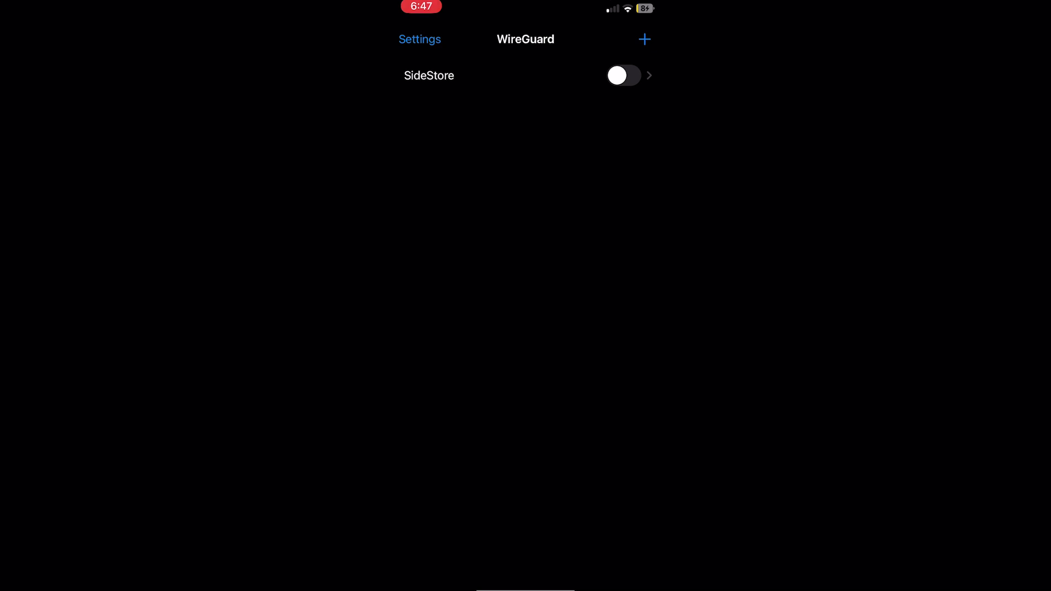
{"action": "left_click", "coordinate": [624, 75]}
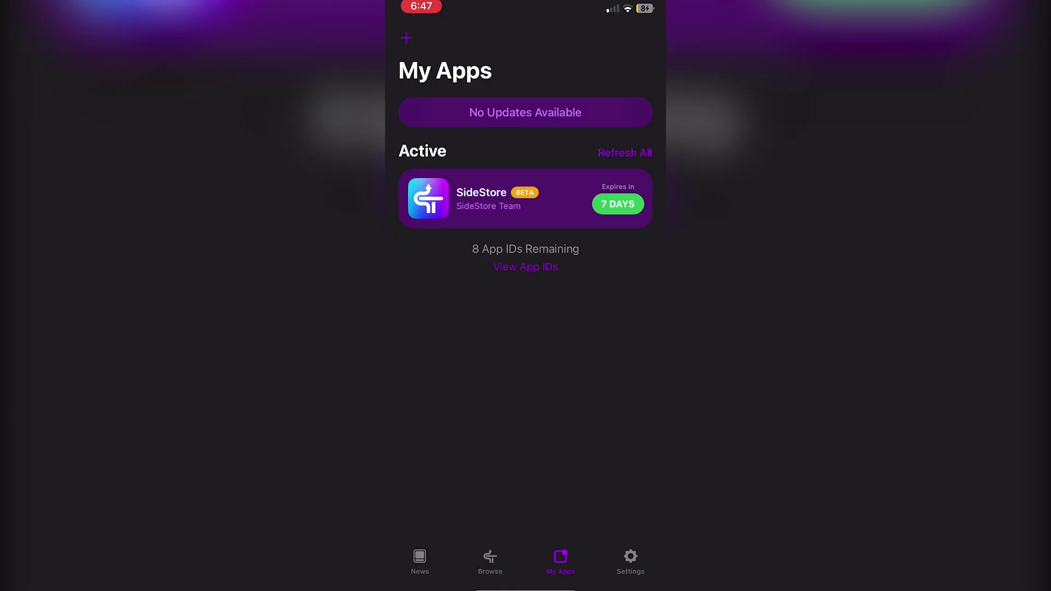
Step: Install OldOS.ipa from Downloads via My Apps' + button, then launch OldOS
{"action": "left_click", "coordinate": [406, 38]}
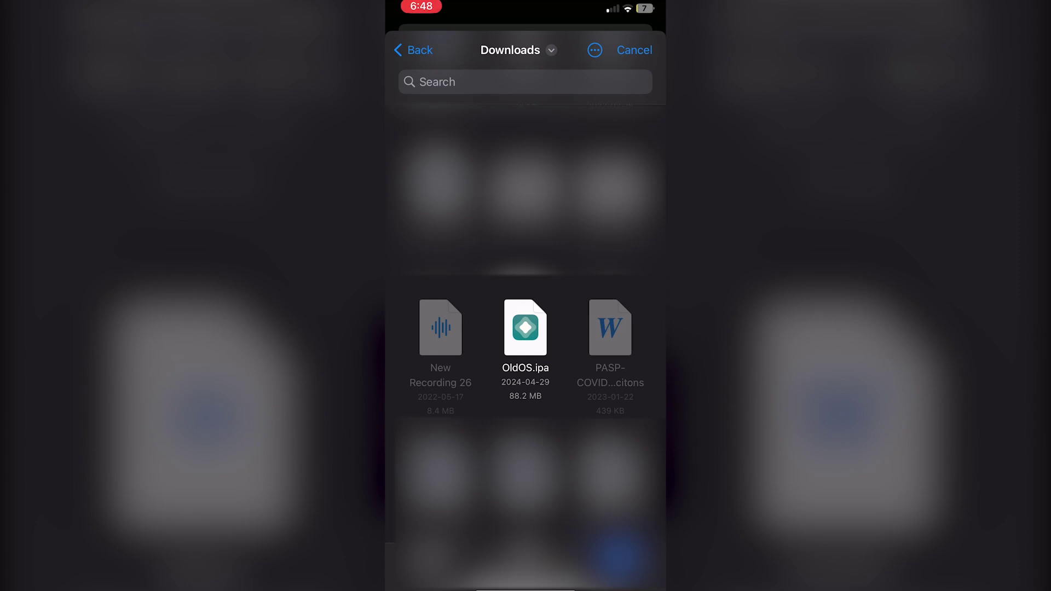
{"action": "left_click", "coordinate": [525, 327]}
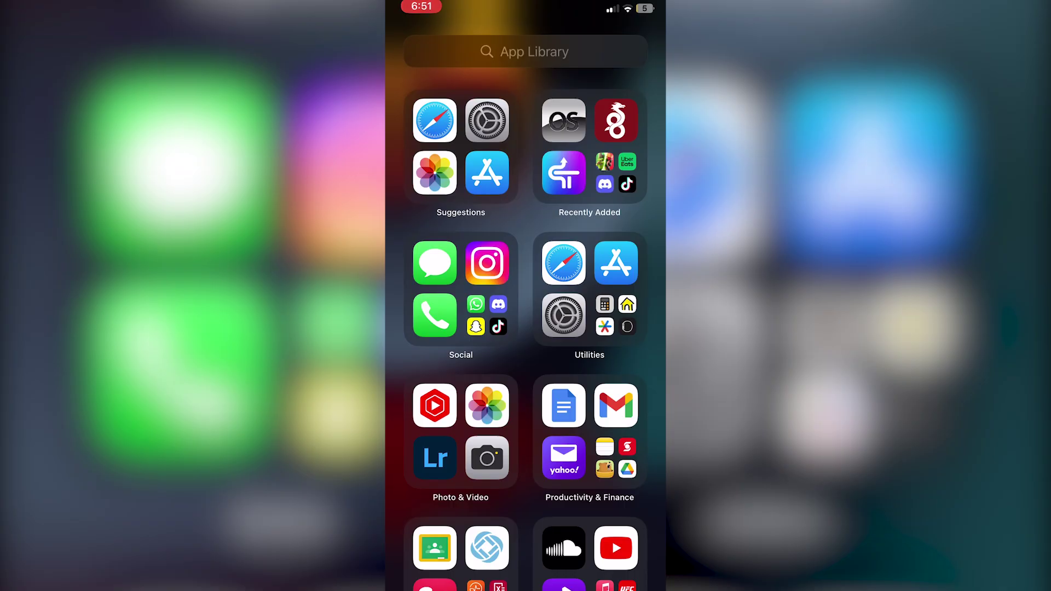
{"action": "left_click", "coordinate": [563, 120]}
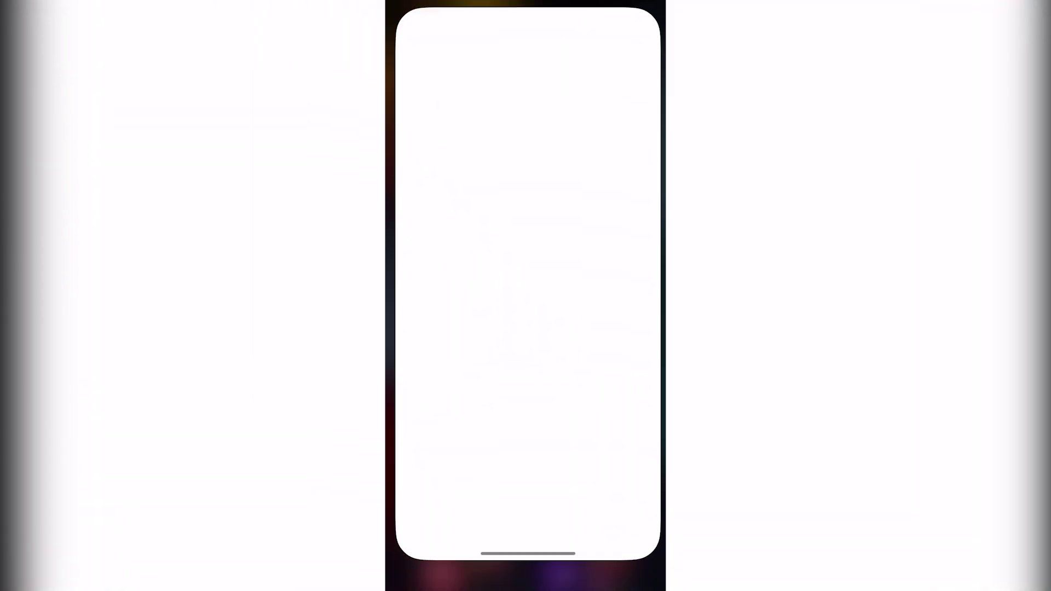